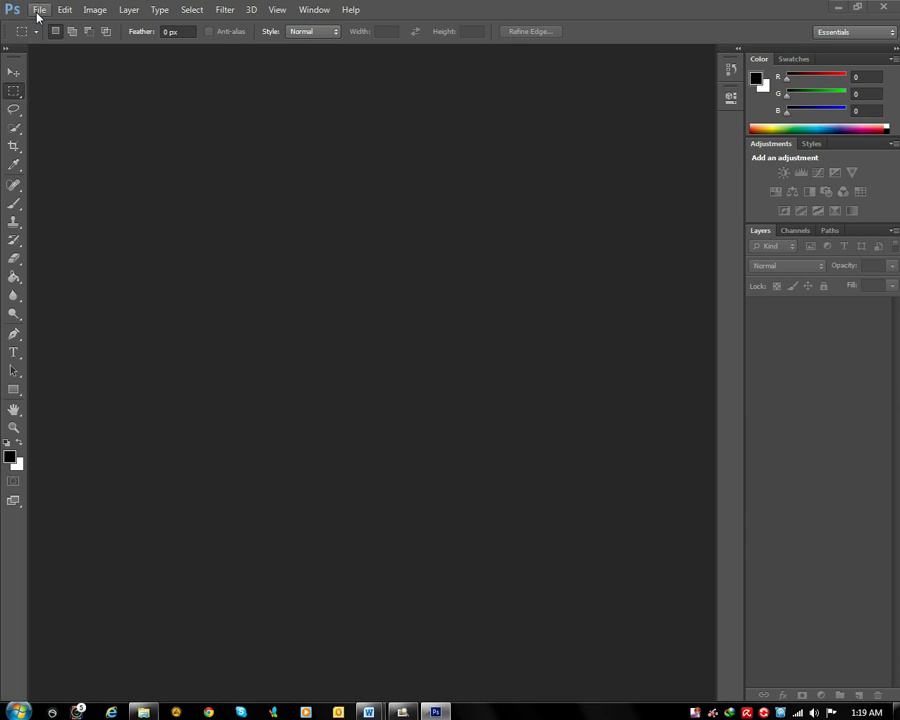
- Open the file poster 3 (2) from the low res folder
{"action": "left_click", "coordinate": [37, 12]}
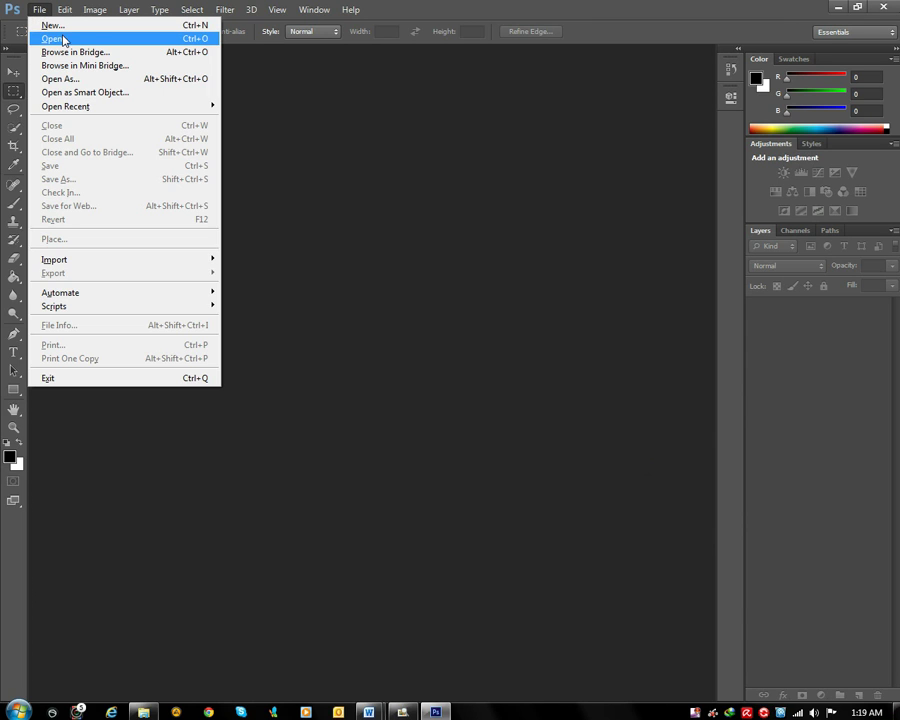
{"action": "left_click", "coordinate": [62, 38]}
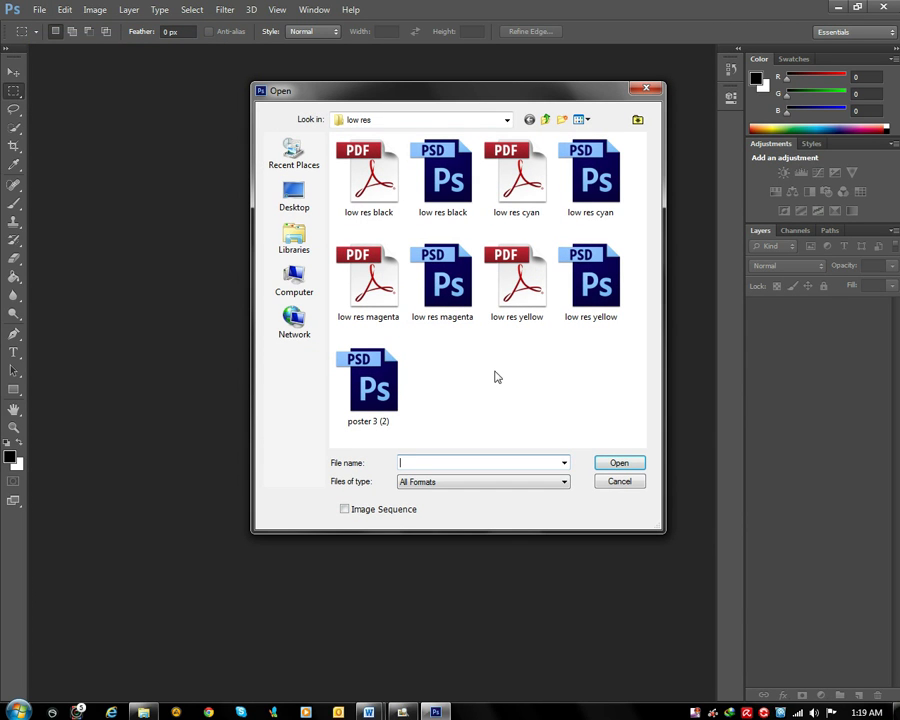
{"action": "left_click", "coordinate": [369, 400]}
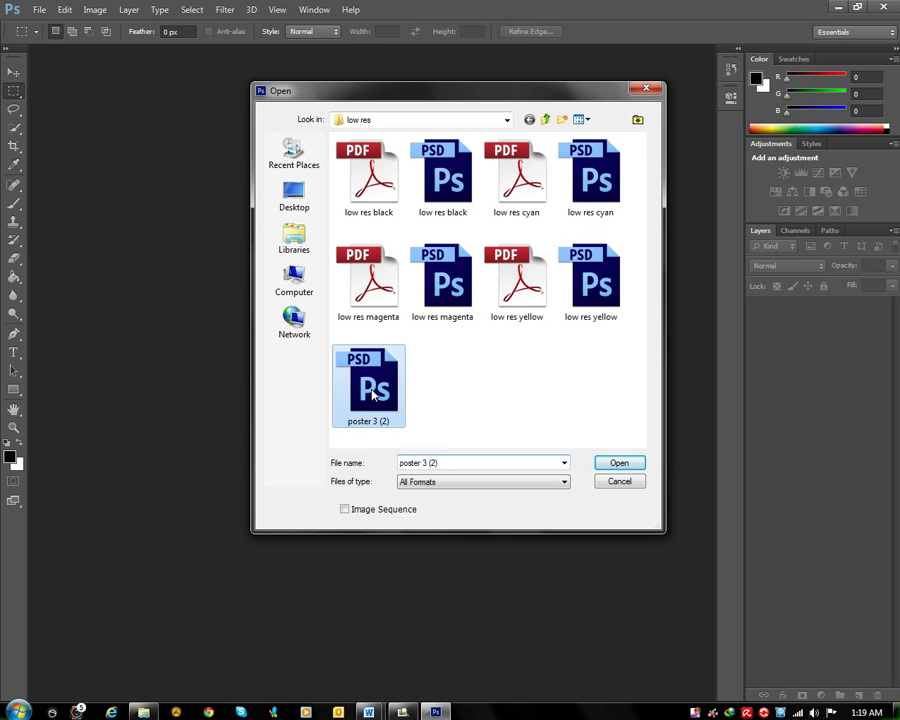
{"action": "left_click", "coordinate": [620, 463]}
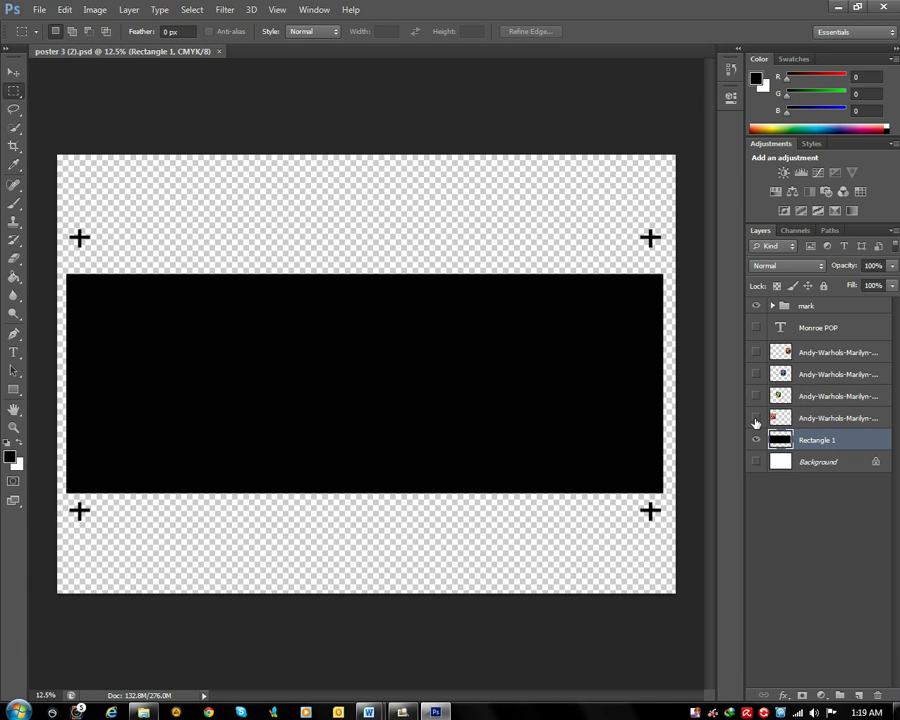
- Show the four Andy-Warhols-Marilyn image layers and the white Background layer, and hide Rectangle 1
{"action": "left_click", "coordinate": [756, 419]}
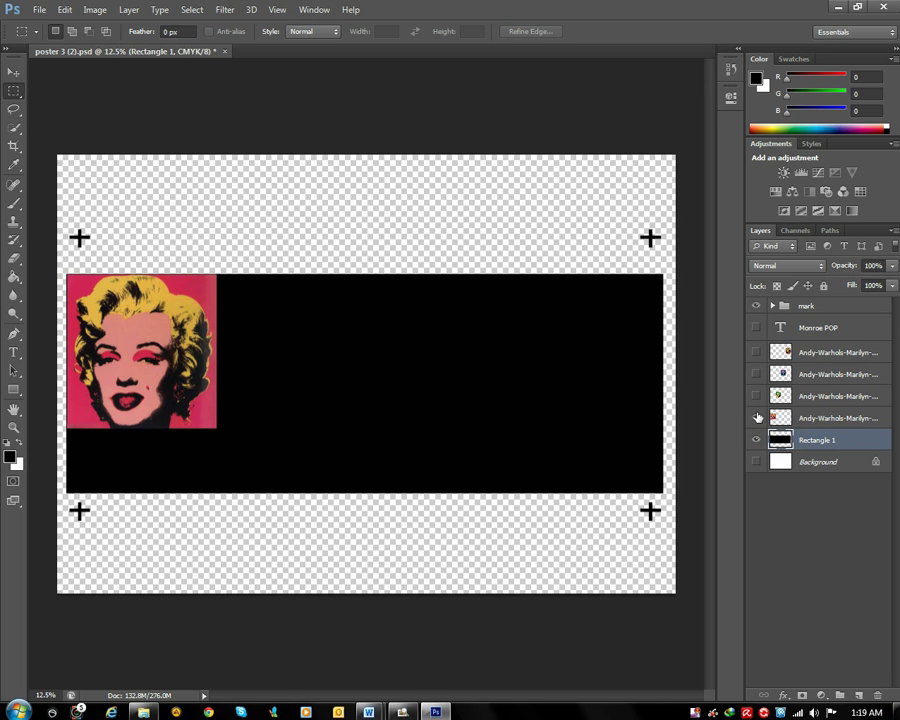
{"action": "left_click", "coordinate": [756, 397]}
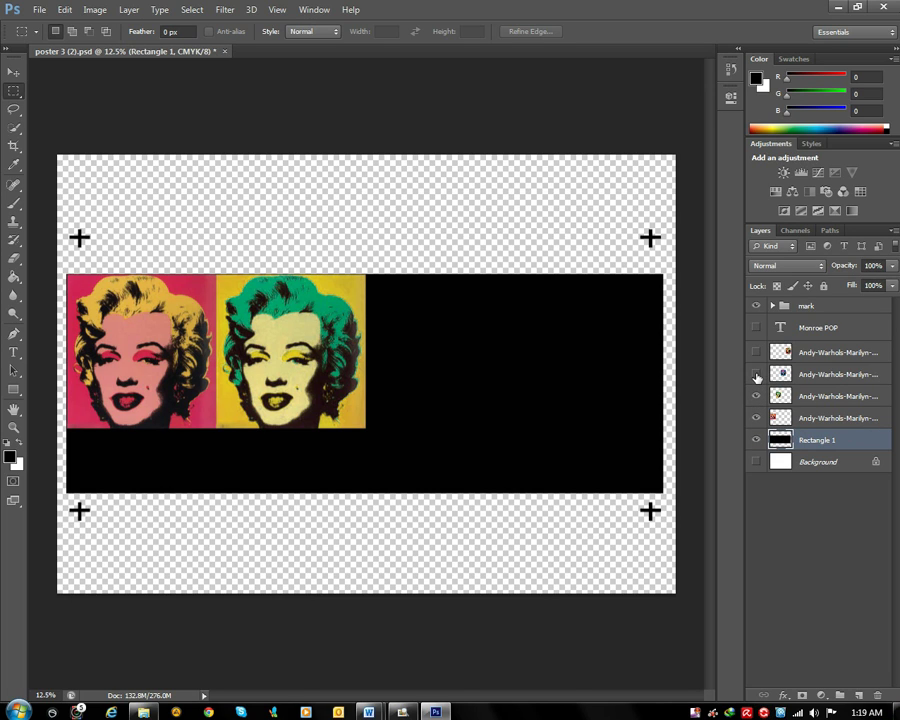
{"action": "left_click", "coordinate": [756, 440]}
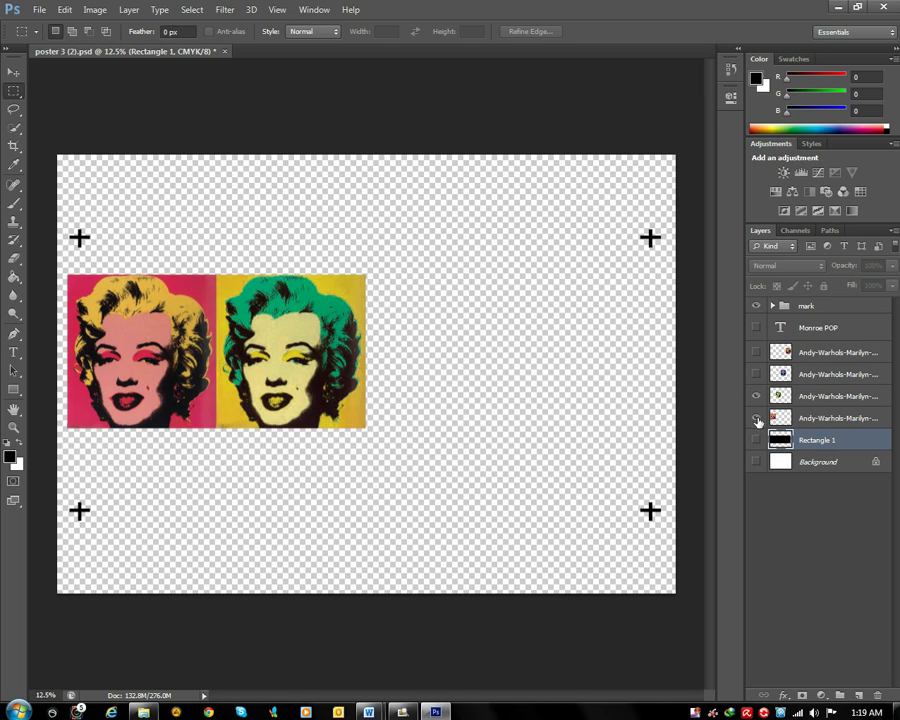
{"action": "left_click", "coordinate": [756, 462]}
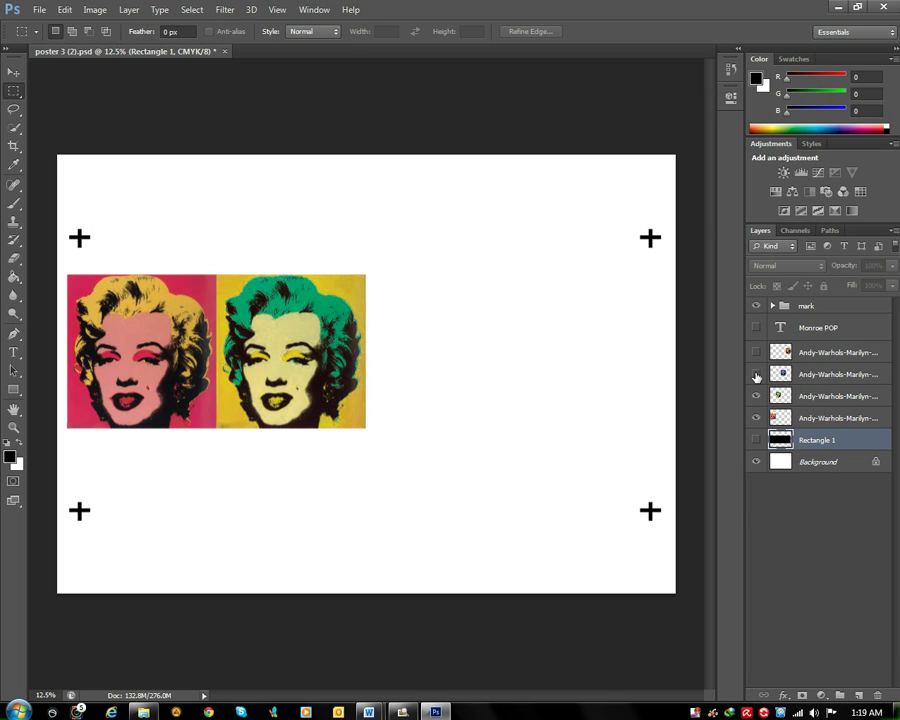
{"action": "left_click", "coordinate": [756, 375]}
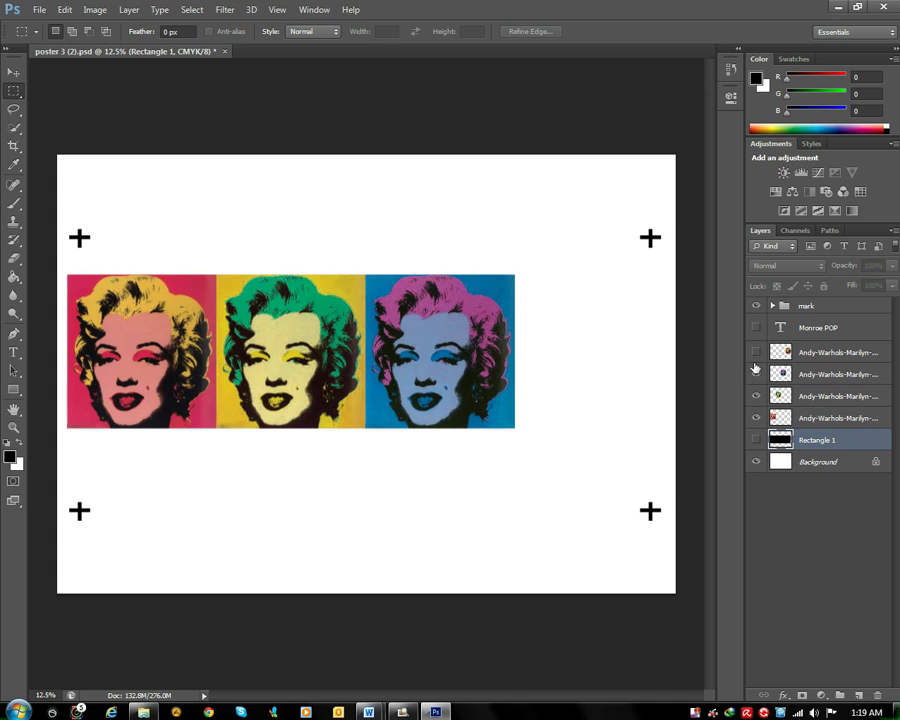
{"action": "left_click", "coordinate": [756, 353]}
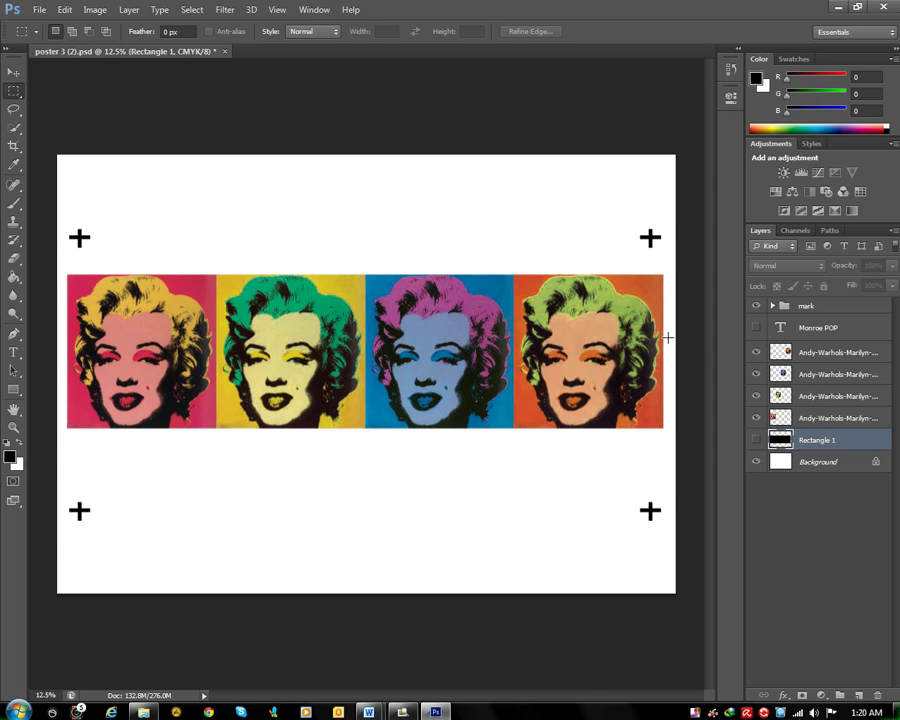
- Flatten the poster into a single background layer, discarding the hidden layers
{"action": "right_click", "coordinate": [815, 420]}
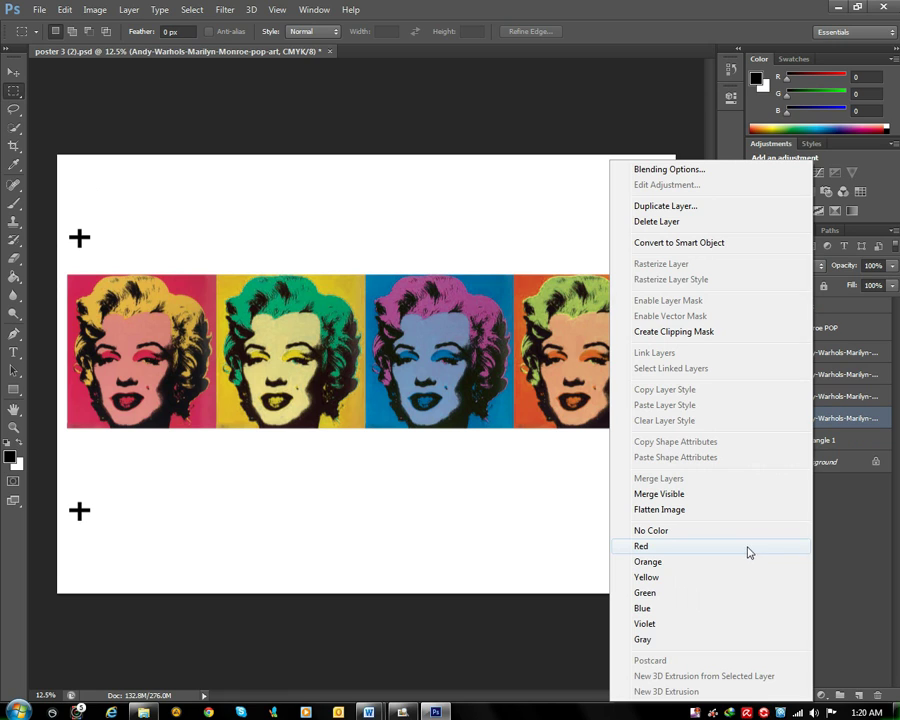
{"action": "left_click", "coordinate": [680, 514]}
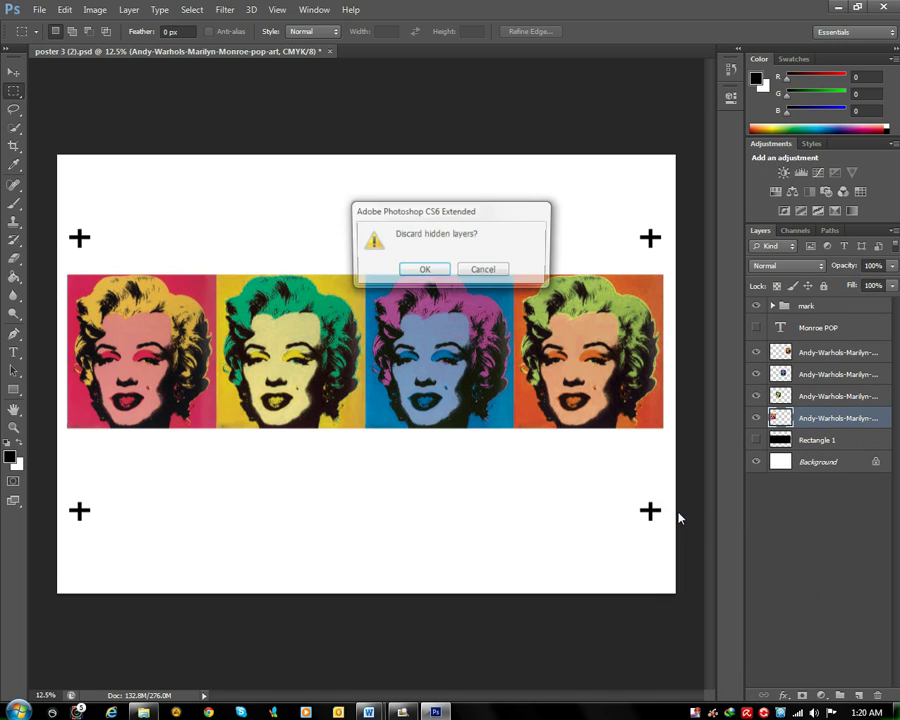
{"action": "left_click", "coordinate": [422, 271]}
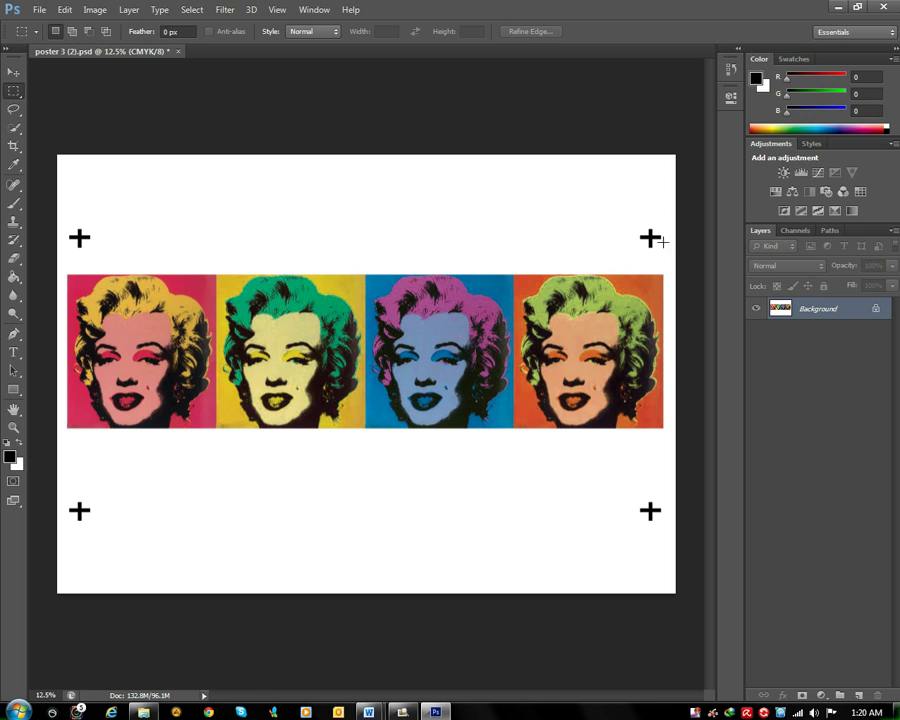
- Split the flattened poster's CMYK channels into separate grayscale documents
{"action": "left_click", "coordinate": [796, 231]}
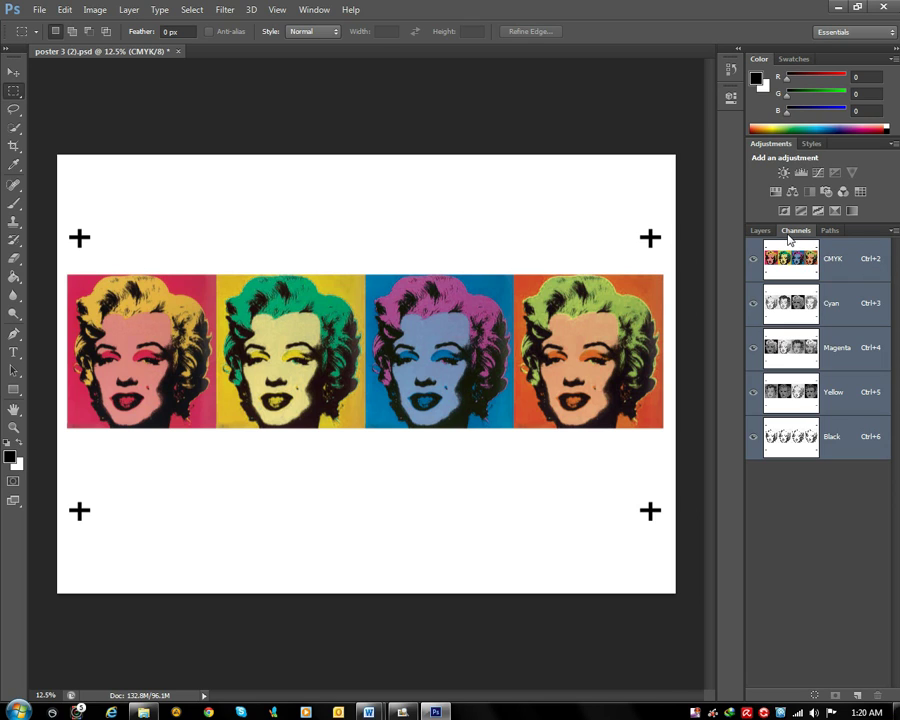
{"action": "left_click", "coordinate": [893, 231]}
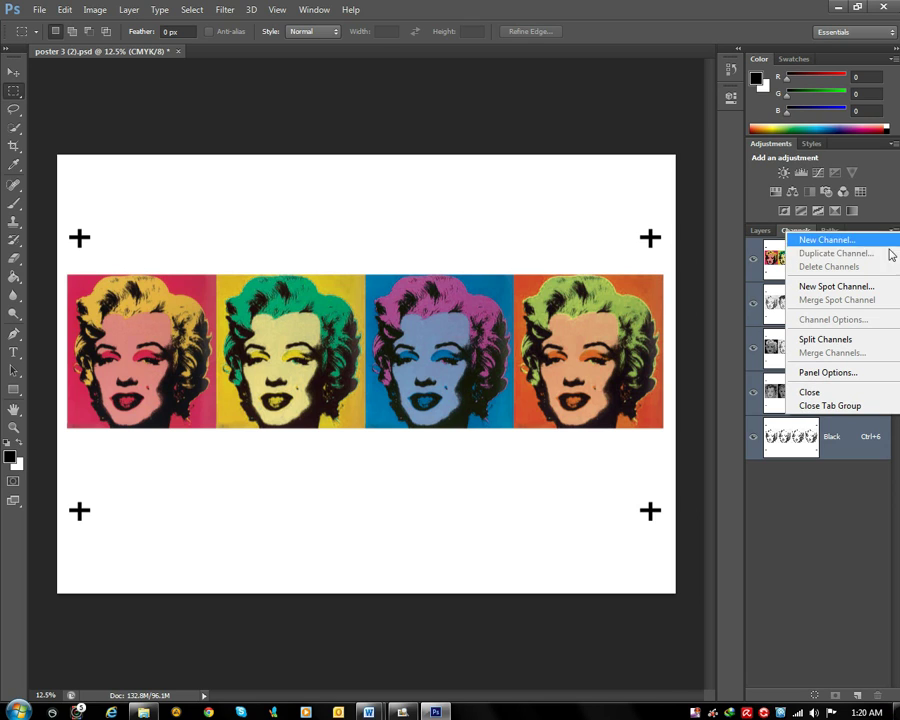
{"action": "left_click", "coordinate": [860, 341]}
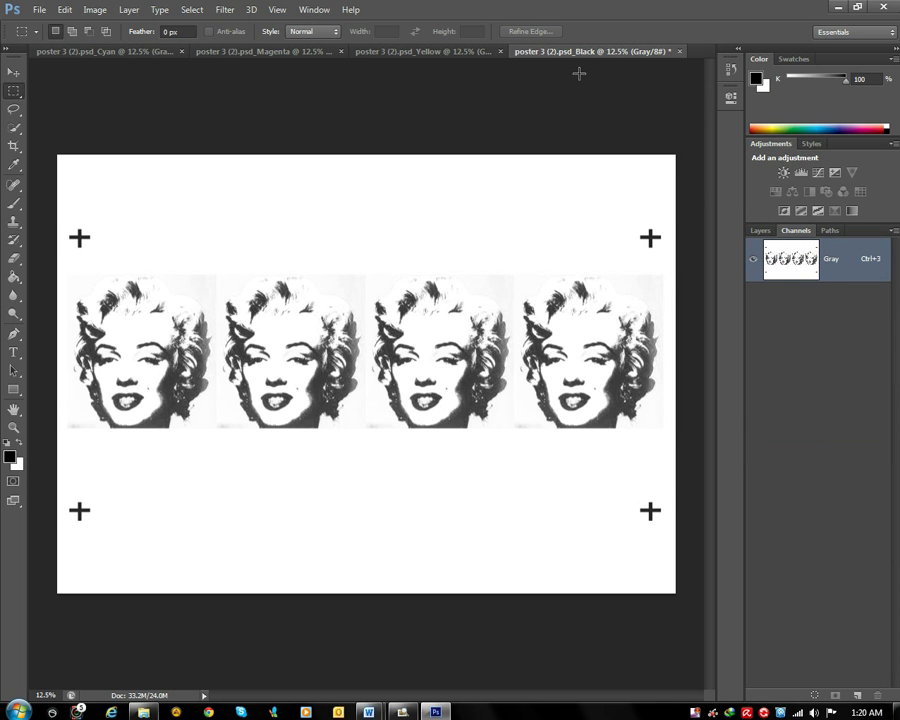
- Examine the cyan, magenta, yellow and black separation documents one after another
{"action": "left_click", "coordinate": [120, 50]}
{"action": "left_click", "coordinate": [294, 55]}
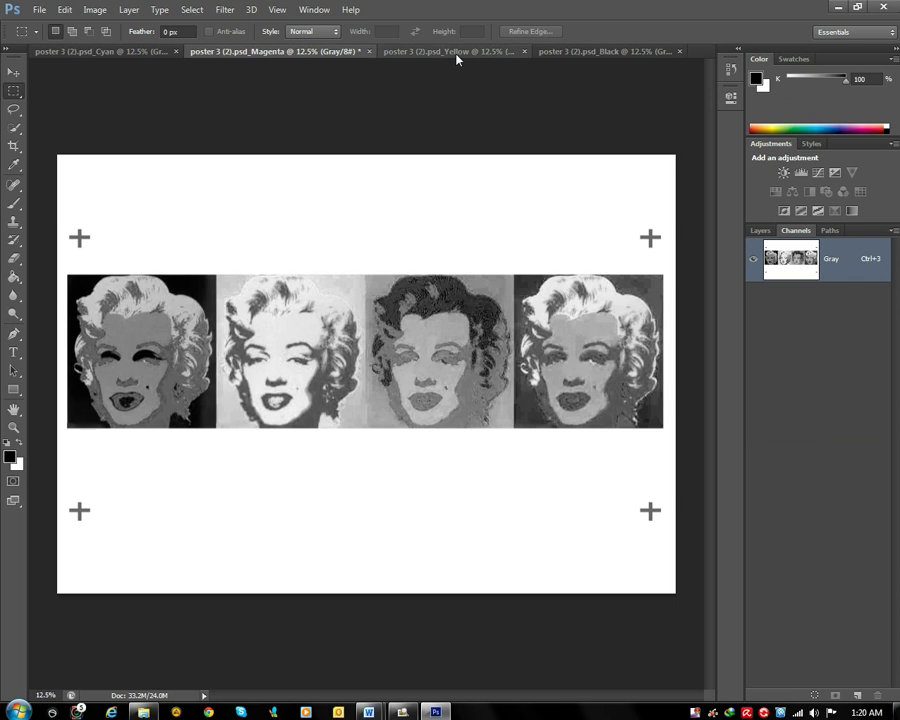
{"action": "left_click", "coordinate": [460, 54]}
{"action": "left_click", "coordinate": [632, 56]}
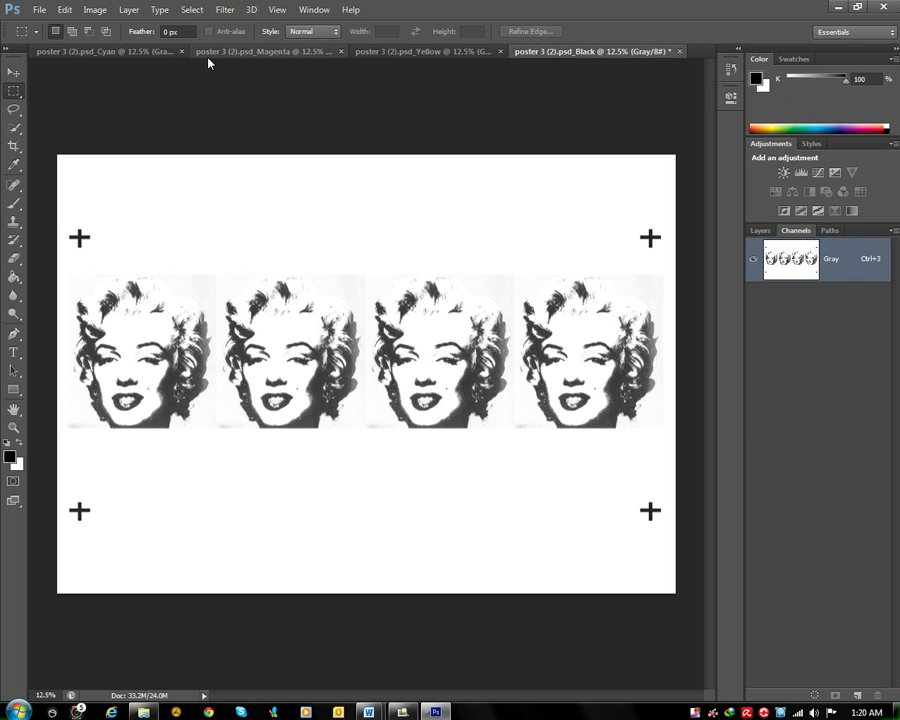
{"action": "left_click", "coordinate": [110, 51]}
{"action": "left_click", "coordinate": [272, 56]}
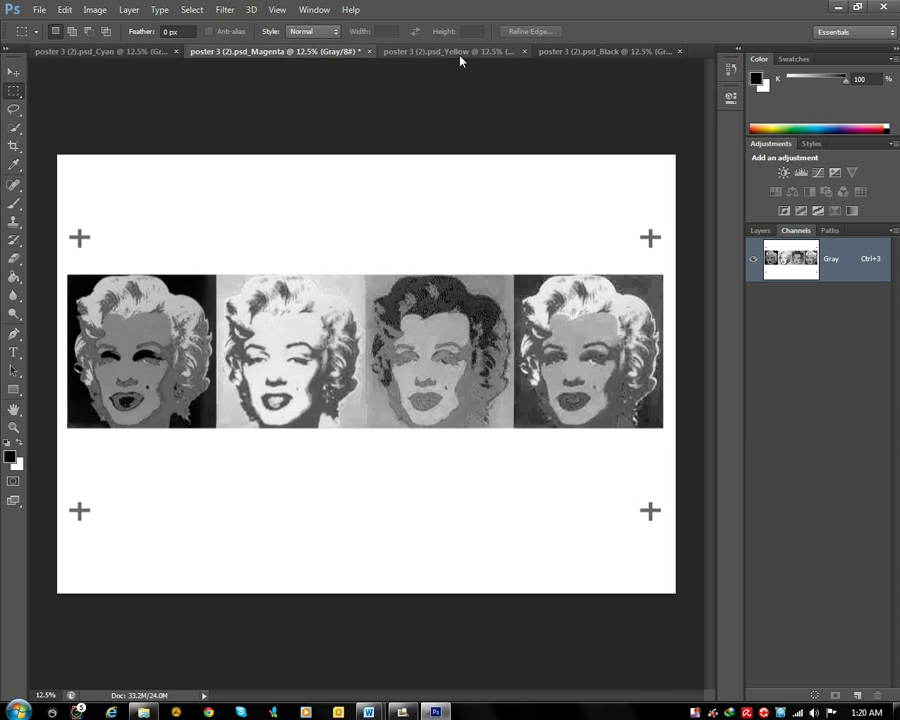
{"action": "left_click", "coordinate": [460, 57]}
{"action": "left_click", "coordinate": [595, 56]}
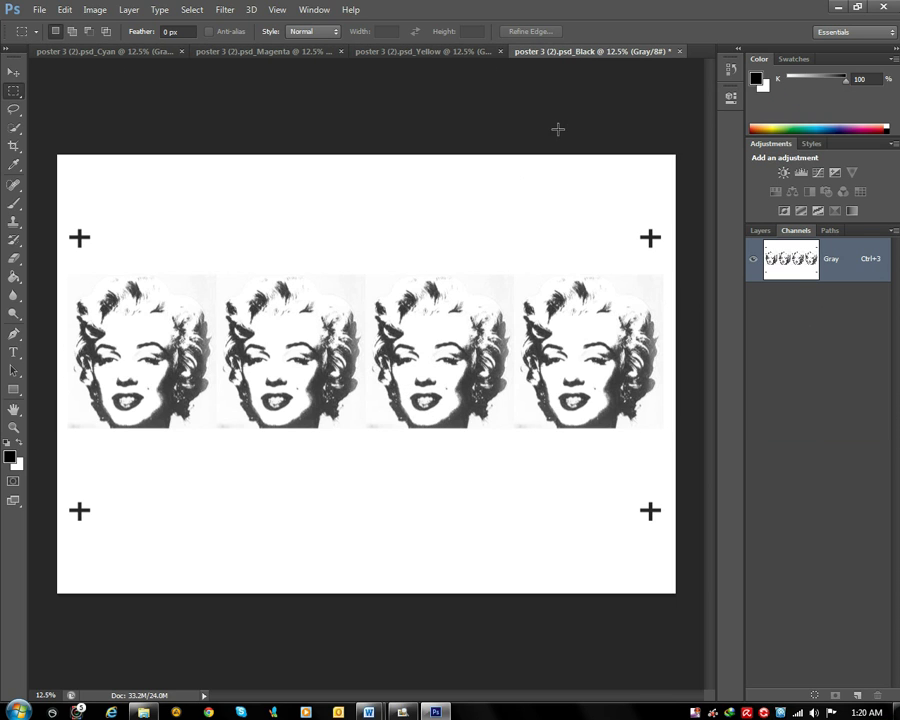
- Start converting the cyan separation to Bitmap mode with 300 pixels/inch output and the Halftone Screen method
{"action": "left_click", "coordinate": [118, 53]}
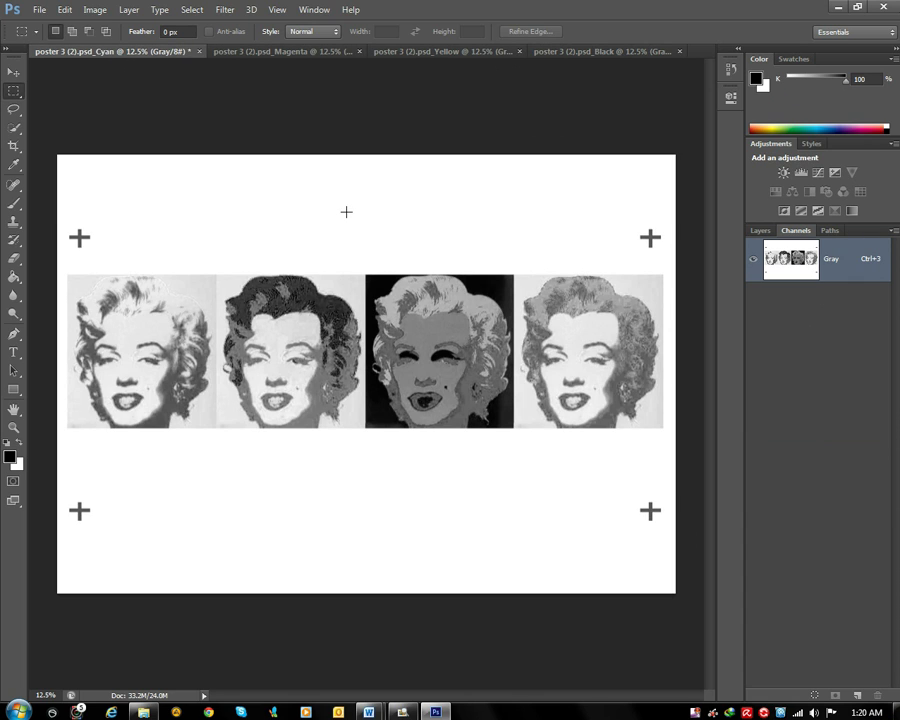
{"action": "left_click", "coordinate": [95, 10]}
{"action": "mouse_move", "coordinate": [111, 35]}
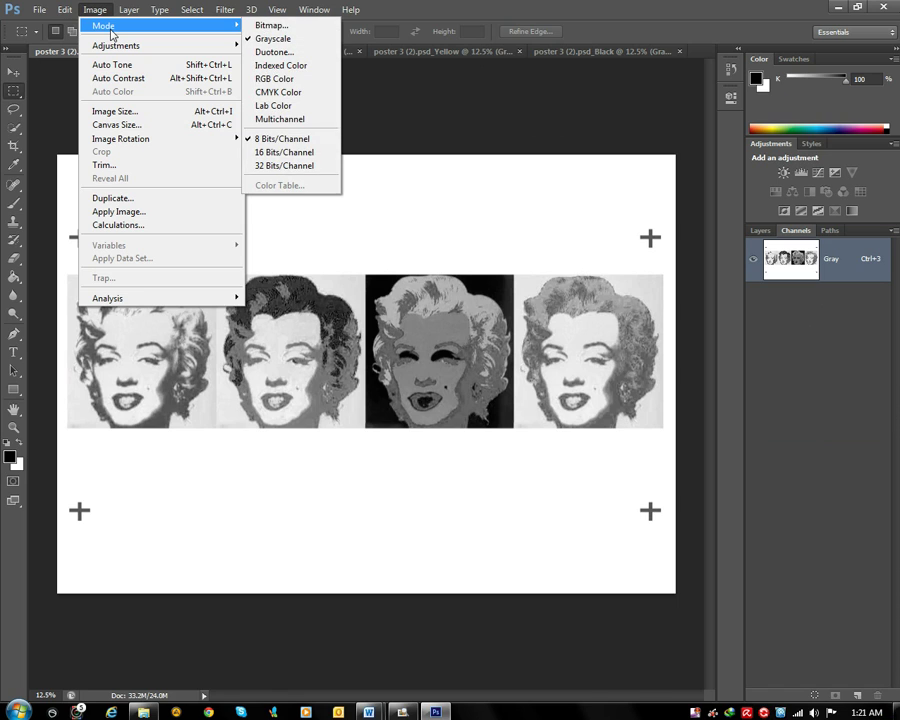
{"action": "left_click", "coordinate": [284, 28]}
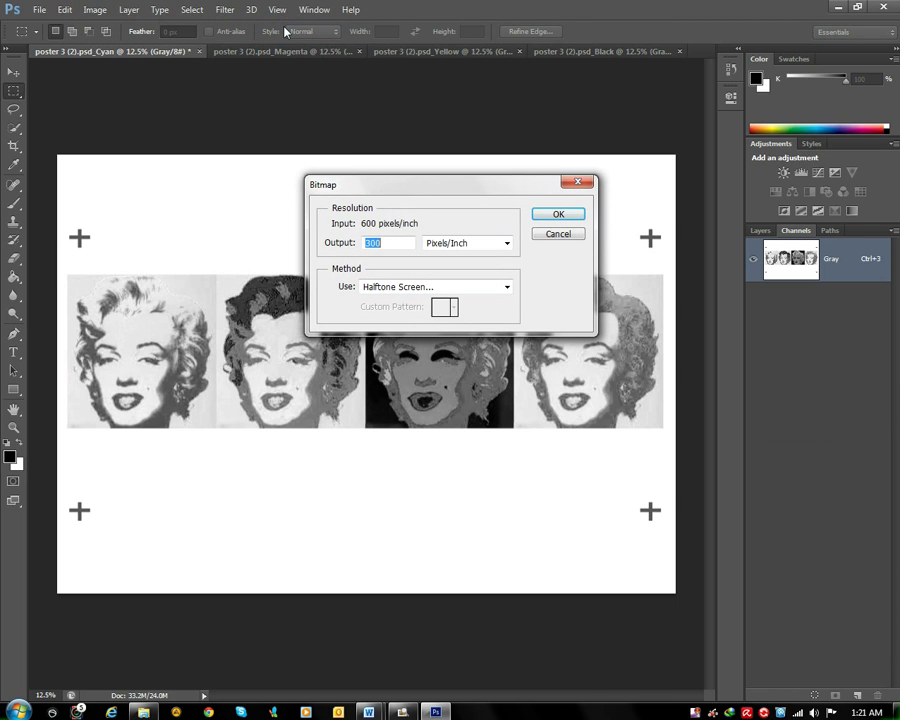
{"action": "left_click", "coordinate": [507, 287]}
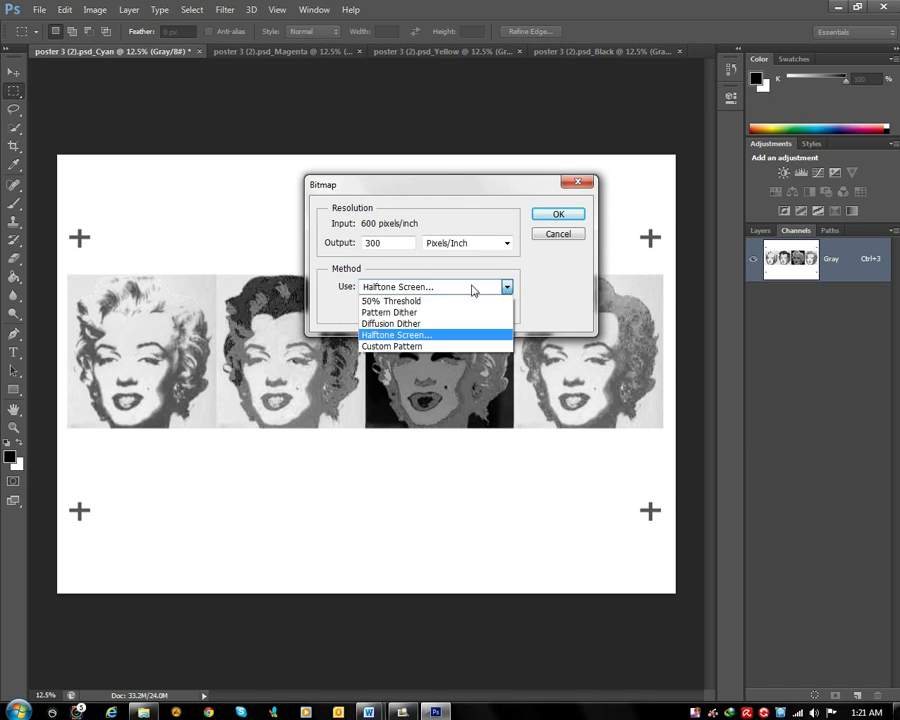
{"action": "left_click", "coordinate": [436, 337]}
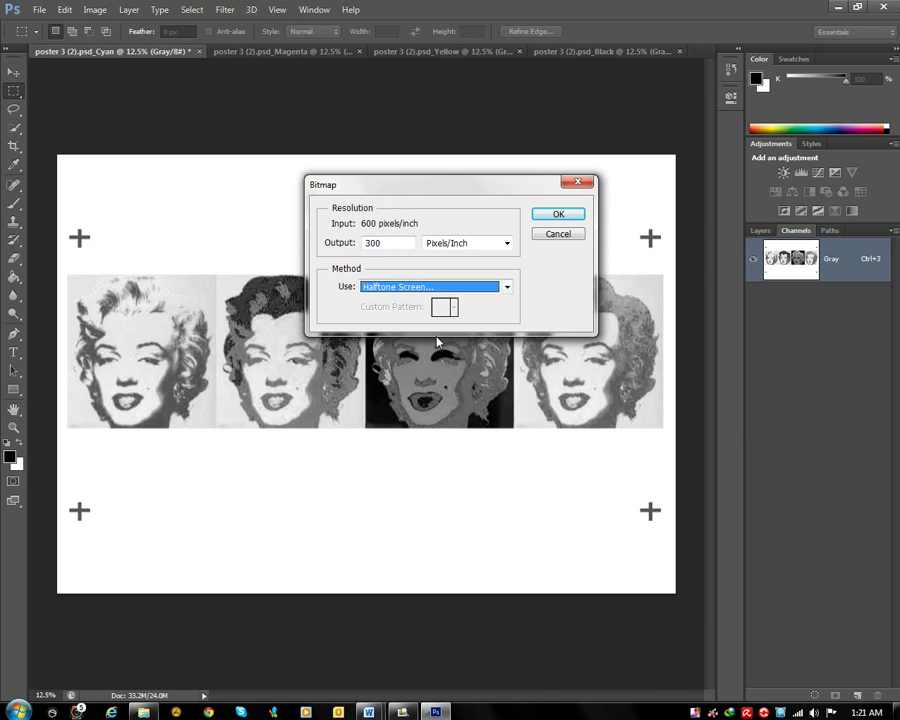
{"action": "left_click", "coordinate": [566, 216]}
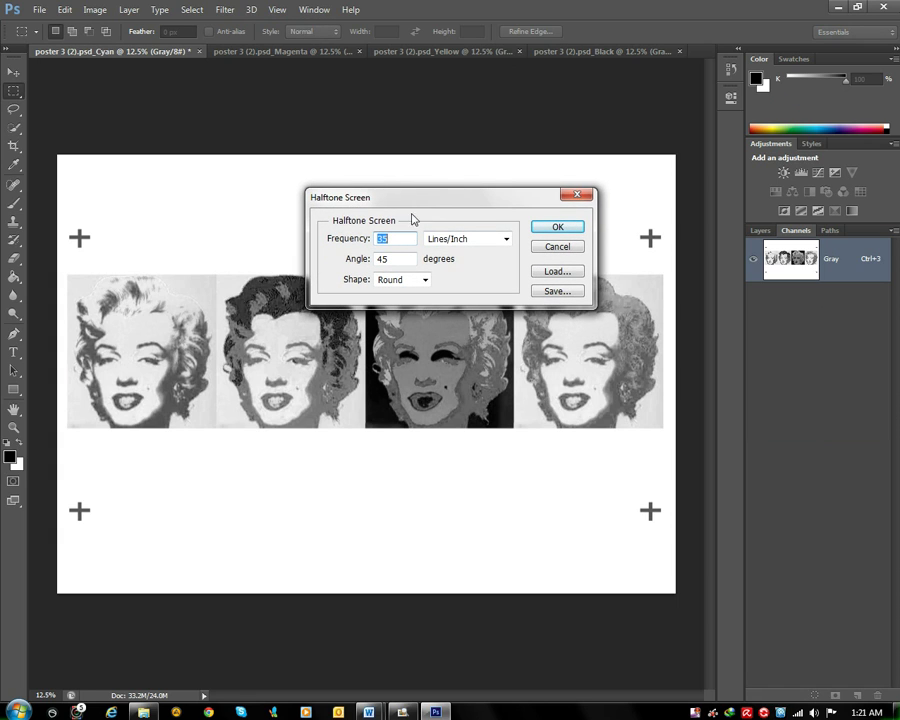
- Review the halftone frequency of 35 lines/inch and check the cyan screen angle in the file names of the cmyk folder in Windows Explorer
{"action": "left_click", "coordinate": [507, 240]}
{"action": "left_click", "coordinate": [506, 241]}
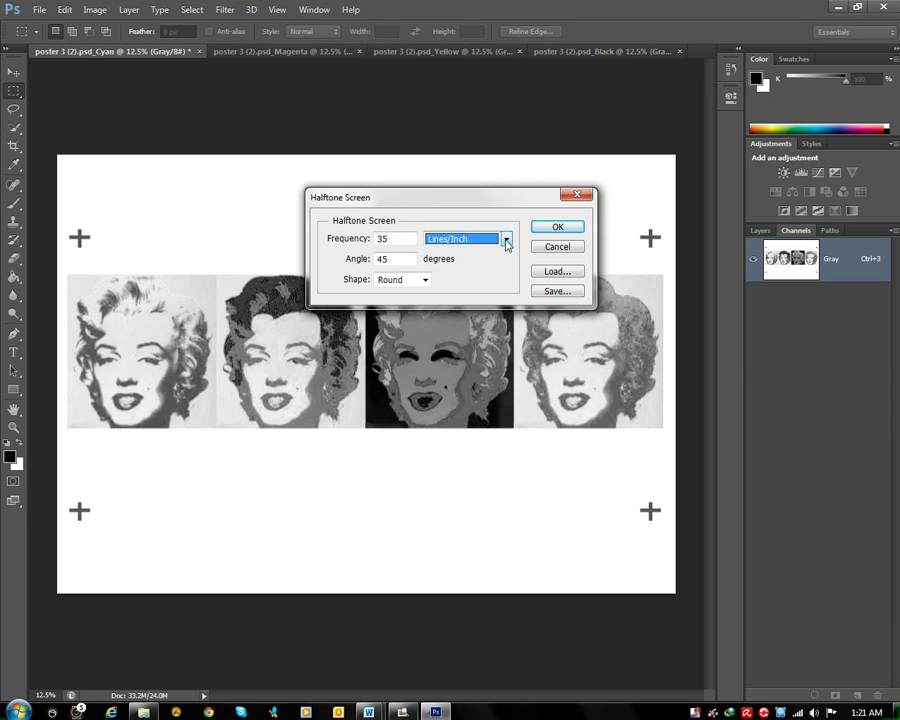
{"action": "left_click", "coordinate": [398, 240]}
{"action": "double_click", "coordinate": [379, 239]}
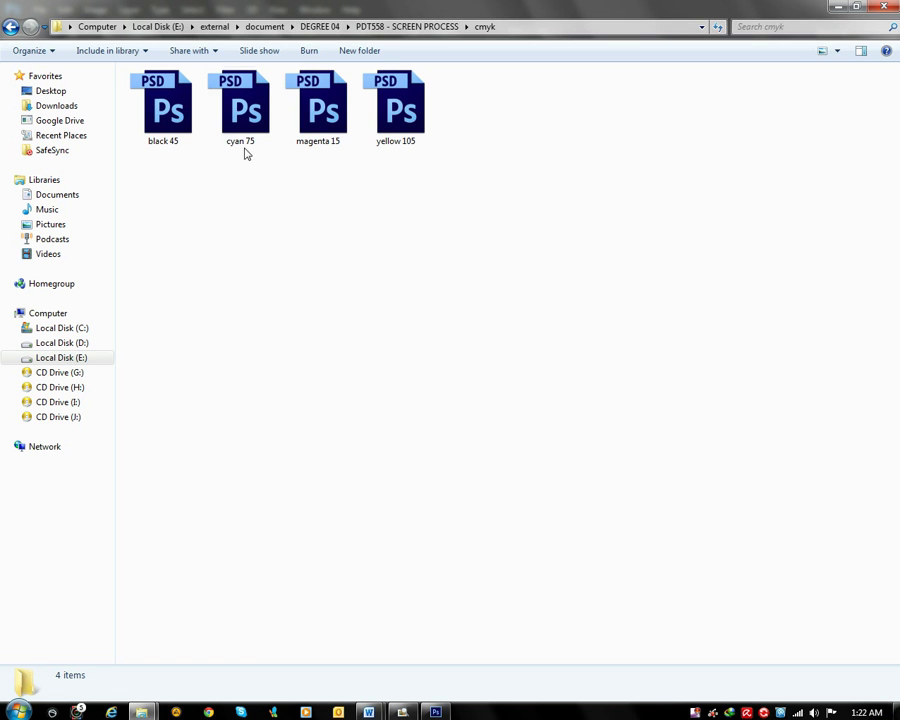
{"action": "left_click", "coordinate": [256, 125]}
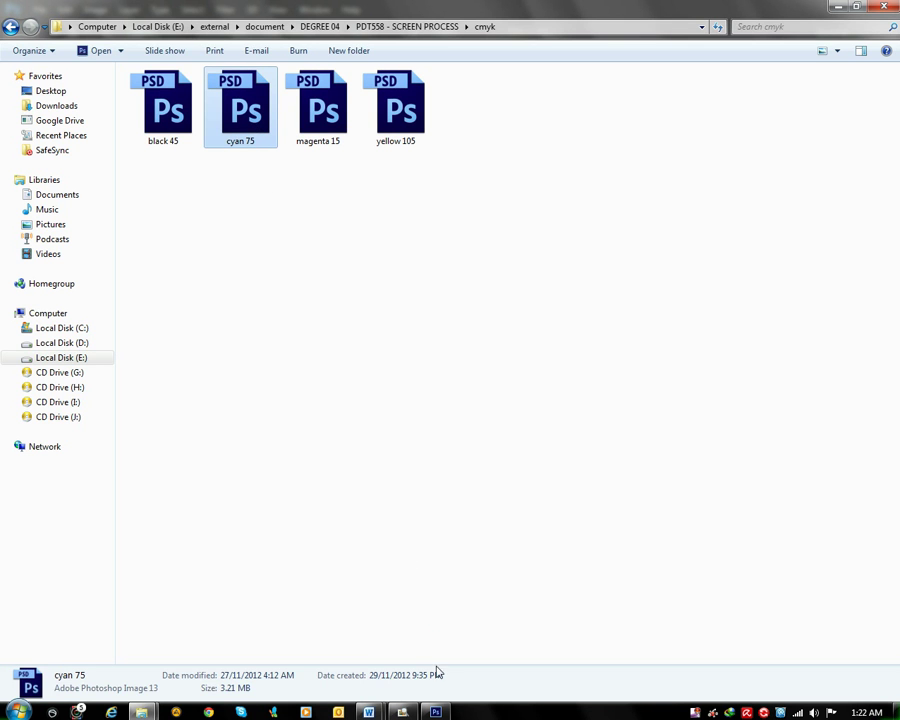
{"action": "left_click", "coordinate": [435, 712]}
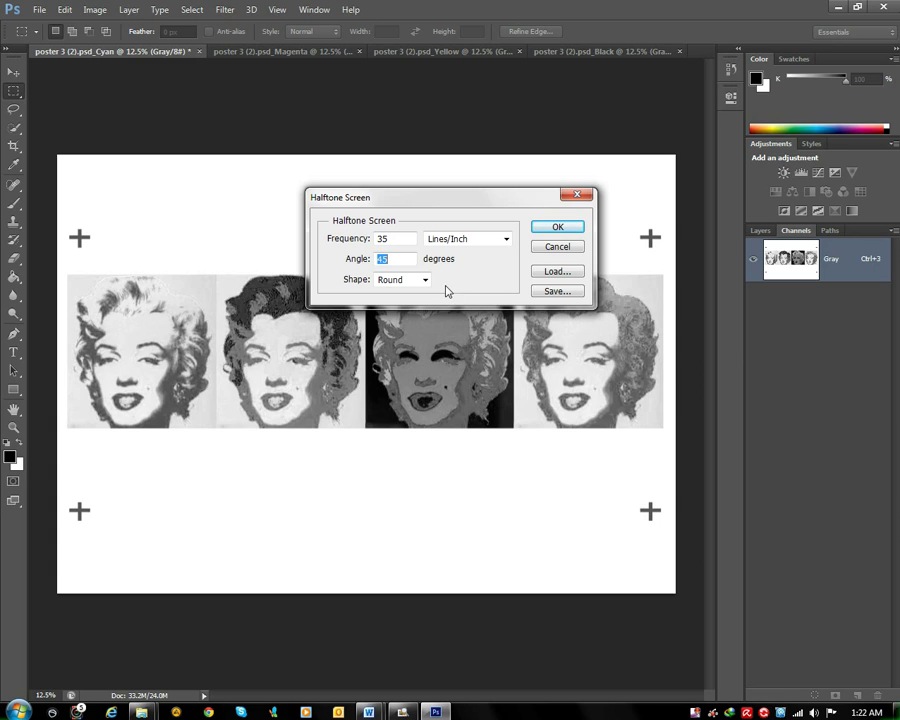
- Apply the halftone screen to the cyan separation with a 75-degree angle and Round shape, and inspect the dots up close
{"action": "type", "text": "75"}
{"action": "left_click", "coordinate": [413, 281]}
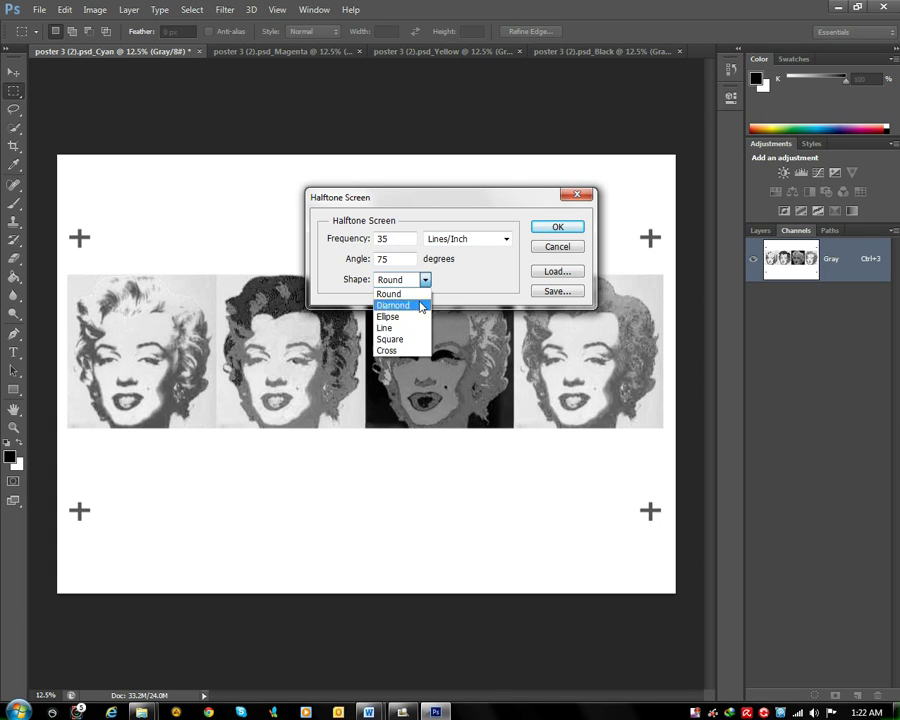
{"action": "left_click", "coordinate": [419, 295]}
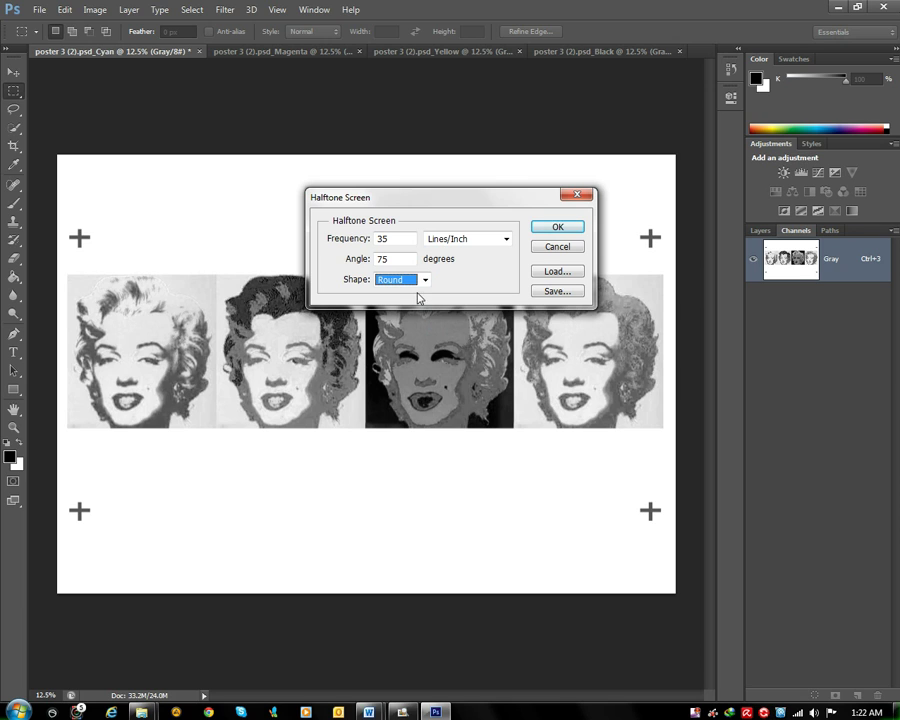
{"action": "left_click", "coordinate": [557, 228]}
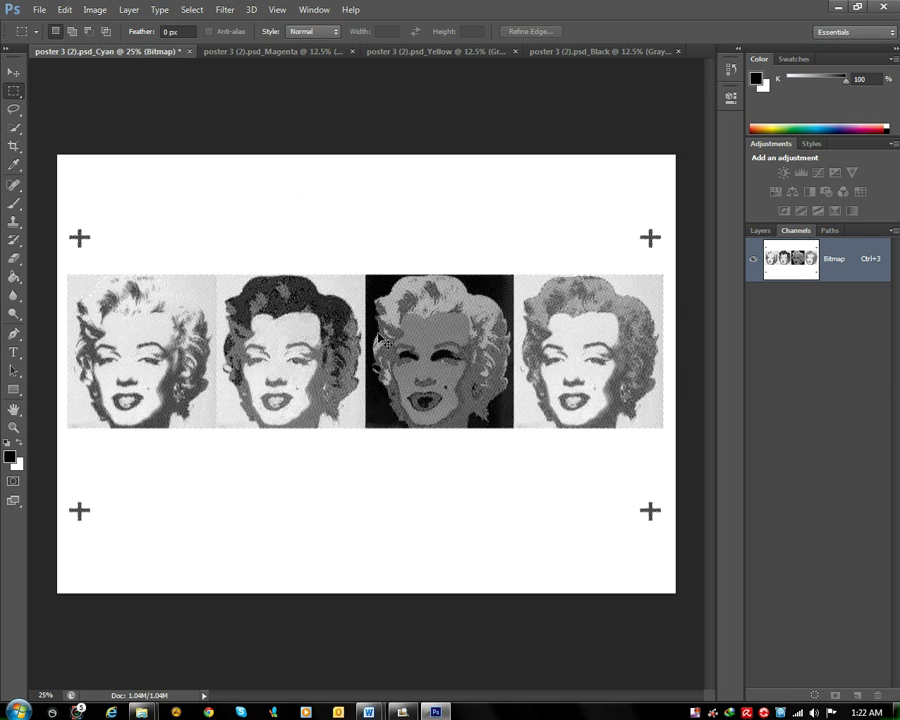
{"action": "scroll", "coordinate": [380, 340], "scroll_direction": "up", "scroll_amount": 3}
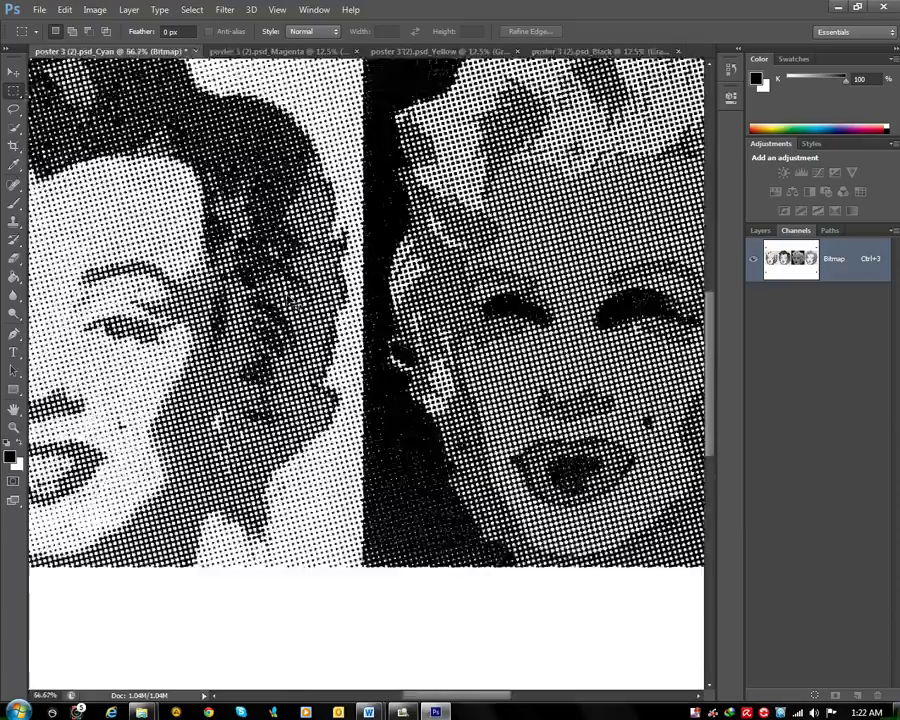
{"action": "scroll", "coordinate": [380, 340], "scroll_direction": "up", "scroll_amount": 3}
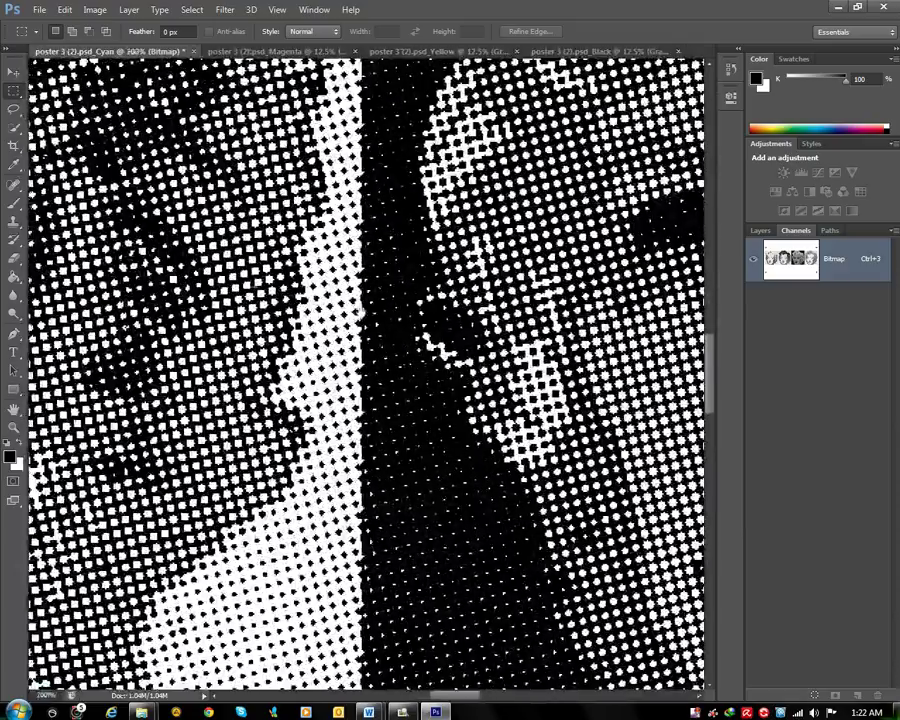
- Inspect another area of the cyan halftone dots and look over the magenta, yellow and black separation documents
{"action": "left_click_drag", "start_coordinate": [300, 200], "coordinate": [379, 250]}
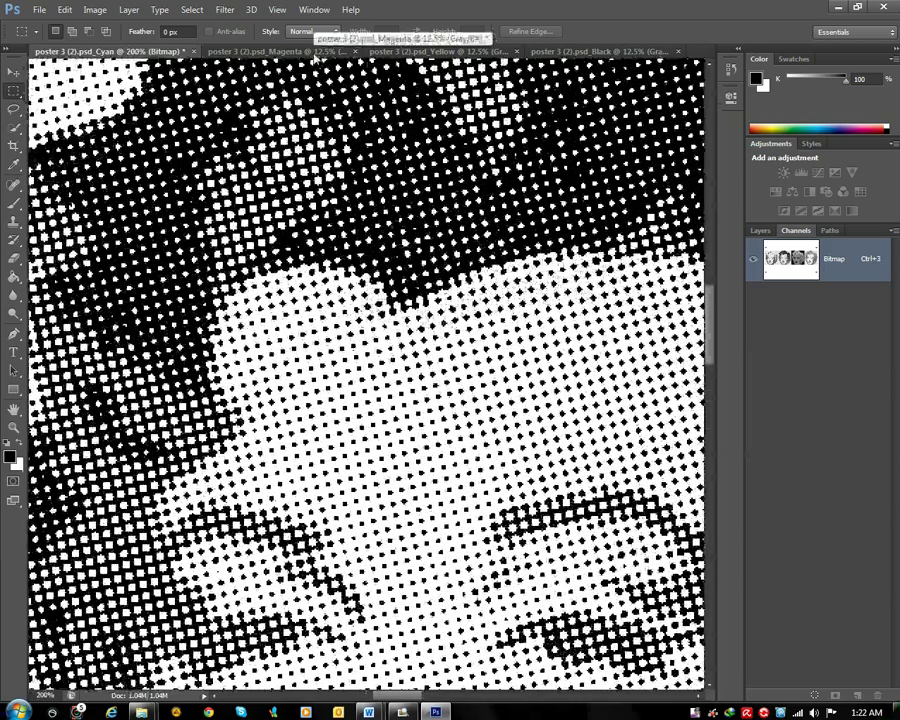
{"action": "left_click", "coordinate": [313, 52]}
{"action": "left_click", "coordinate": [450, 52]}
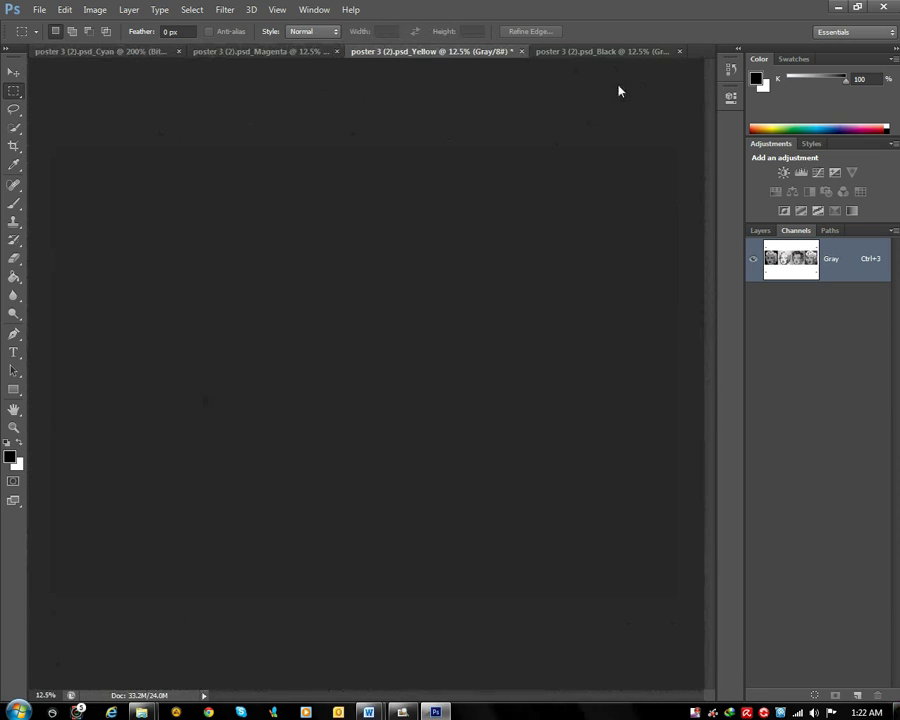
{"action": "key", "text": "ctrl+Tab"}
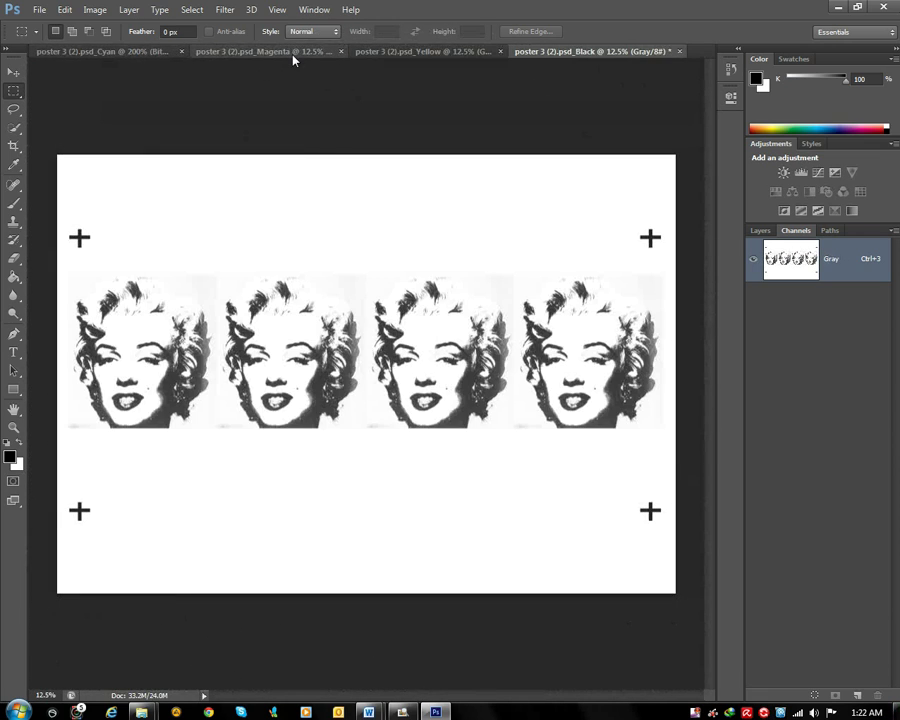
- Start converting the magenta separation to Bitmap mode with 300 pixels/inch output and the Halftone Screen method
{"action": "left_click", "coordinate": [293, 53]}
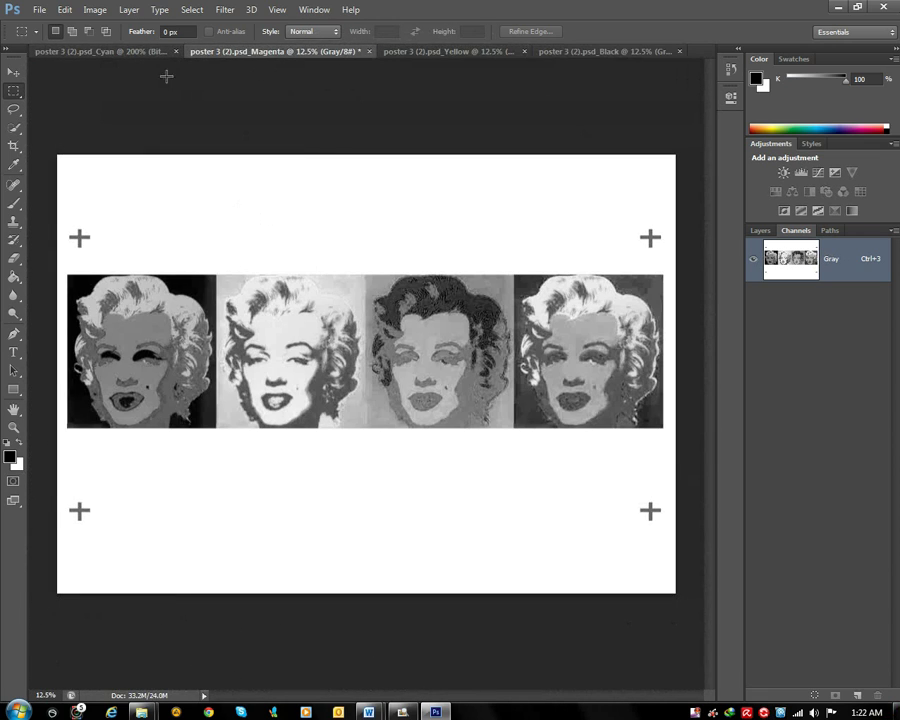
{"action": "left_click", "coordinate": [85, 13]}
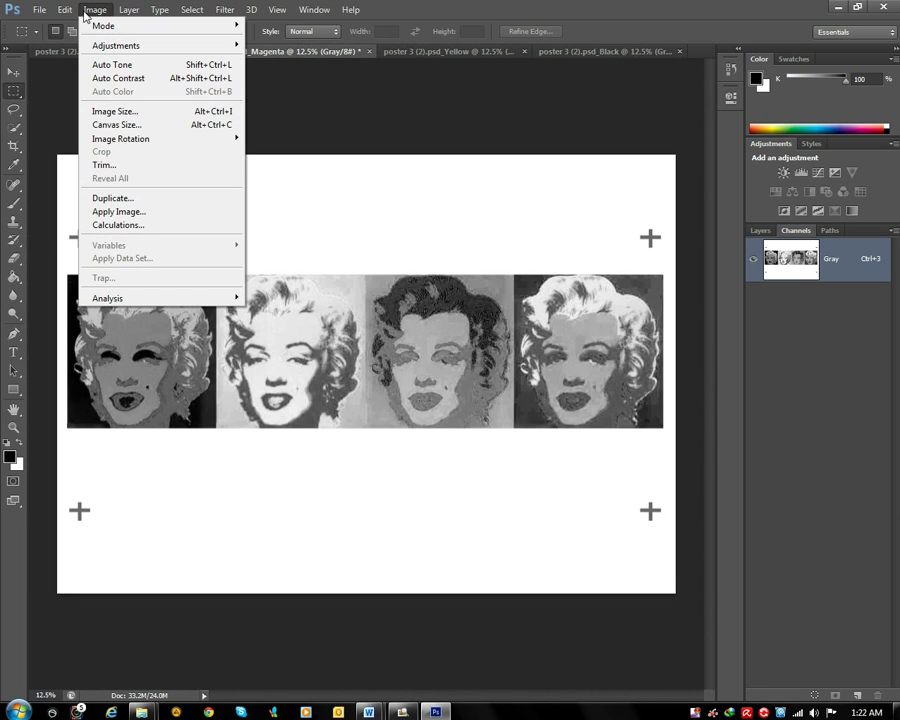
{"action": "mouse_move", "coordinate": [120, 27]}
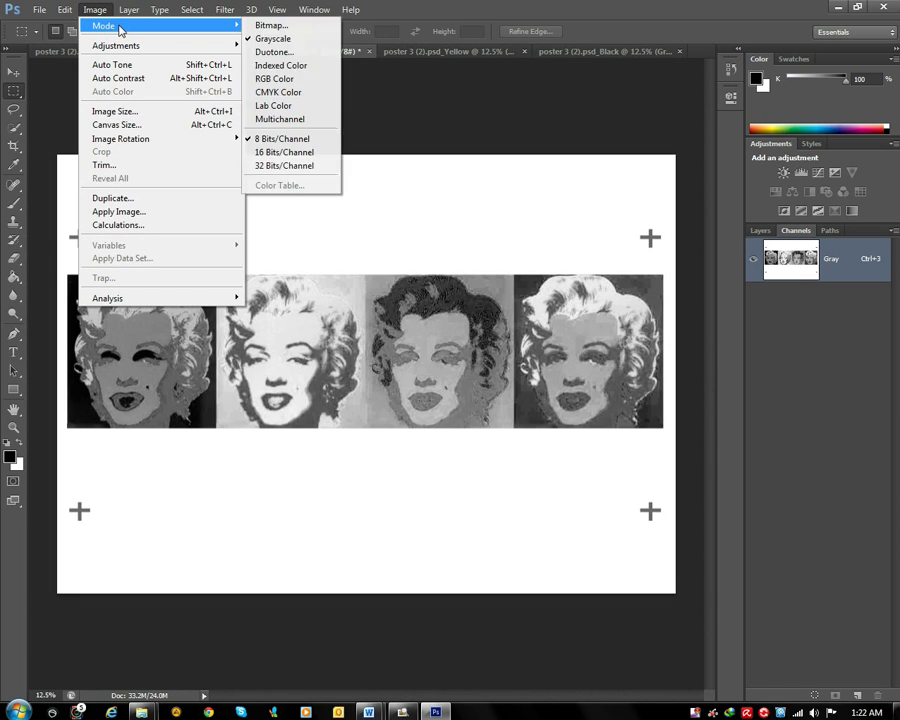
{"action": "left_click", "coordinate": [278, 27]}
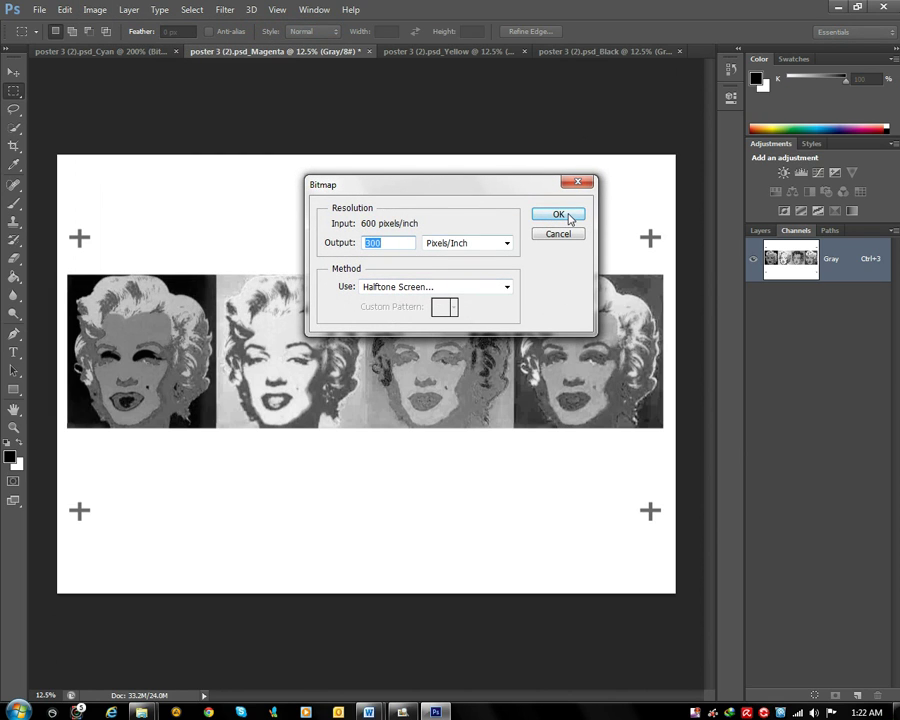
{"action": "left_click", "coordinate": [559, 215]}
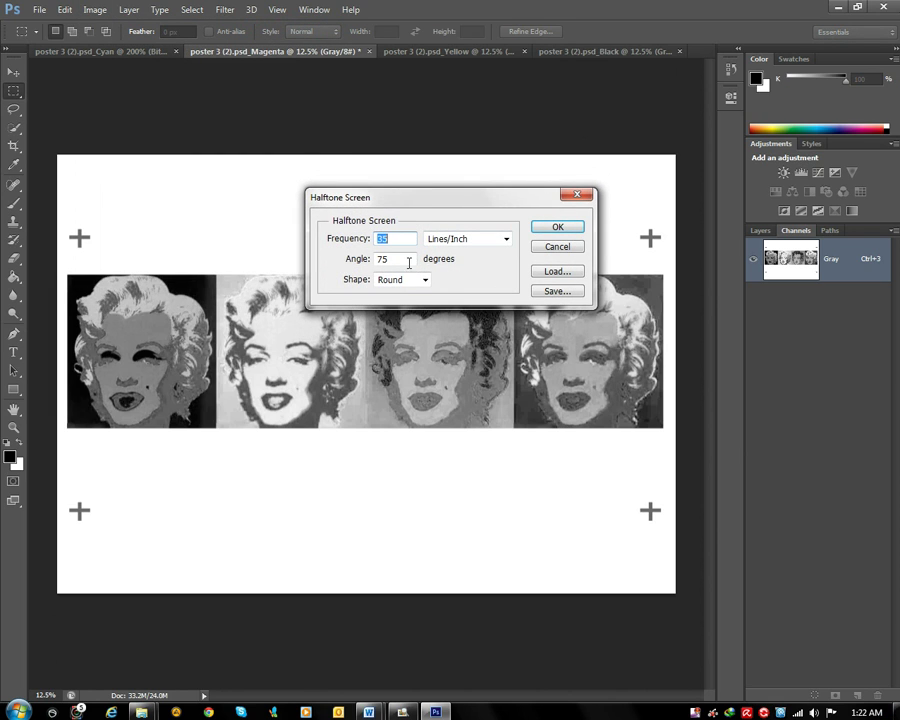
- Apply the magenta halftone screen at 35 lines/inch with a 15-degree angle and Round shape, and inspect the dots up close
{"action": "key", "text": "Tab"}
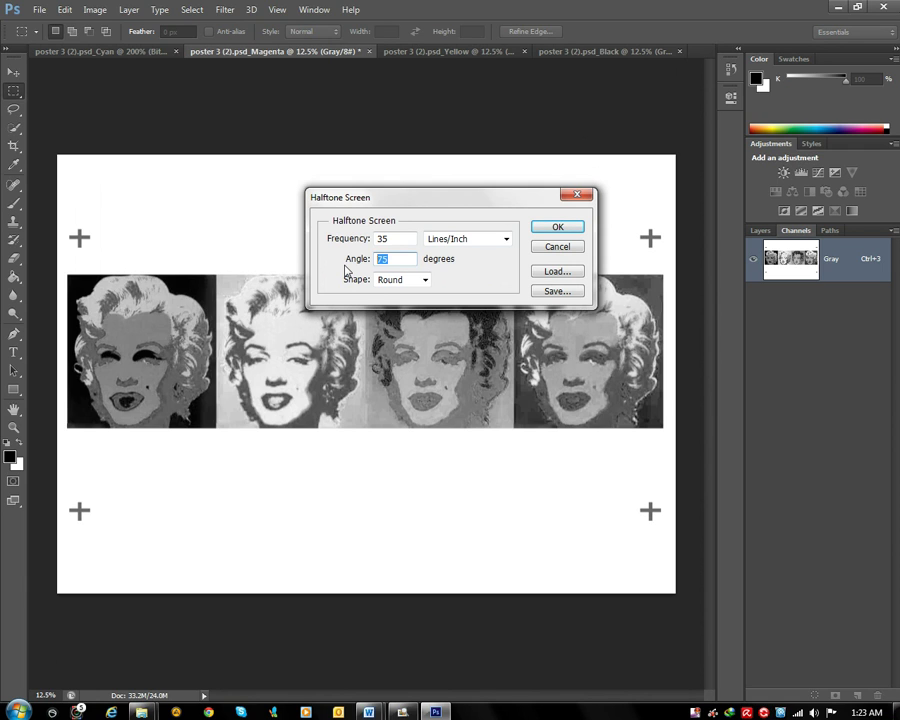
{"action": "type", "text": "15"}
{"action": "left_click", "coordinate": [556, 228]}
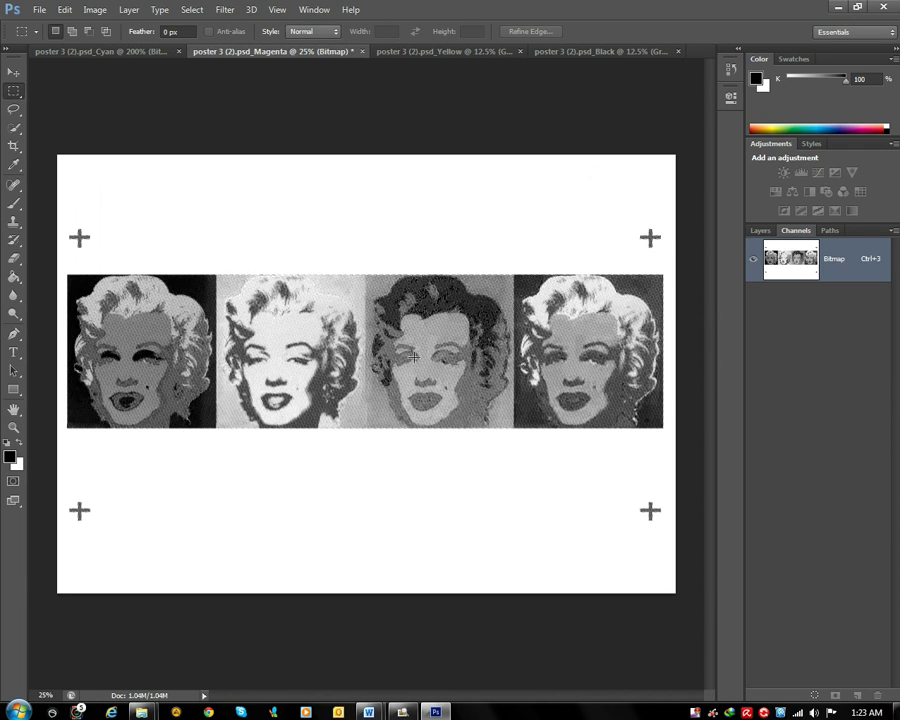
{"action": "scroll", "coordinate": [420, 368], "scroll_direction": "up", "scroll_amount": 5}
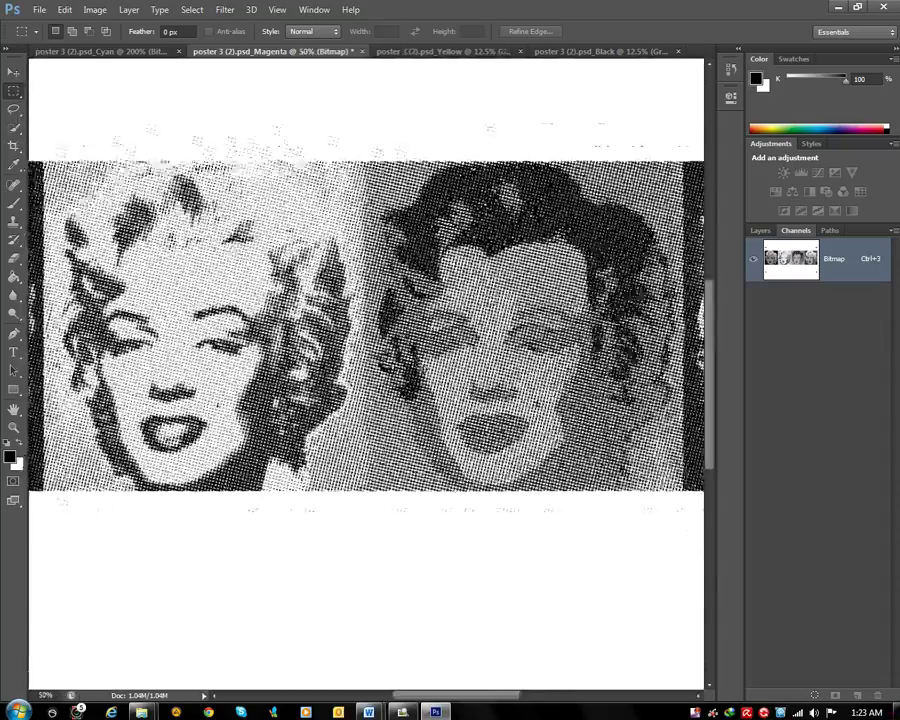
{"action": "scroll", "coordinate": [420, 368], "scroll_direction": "up", "scroll_amount": 1}
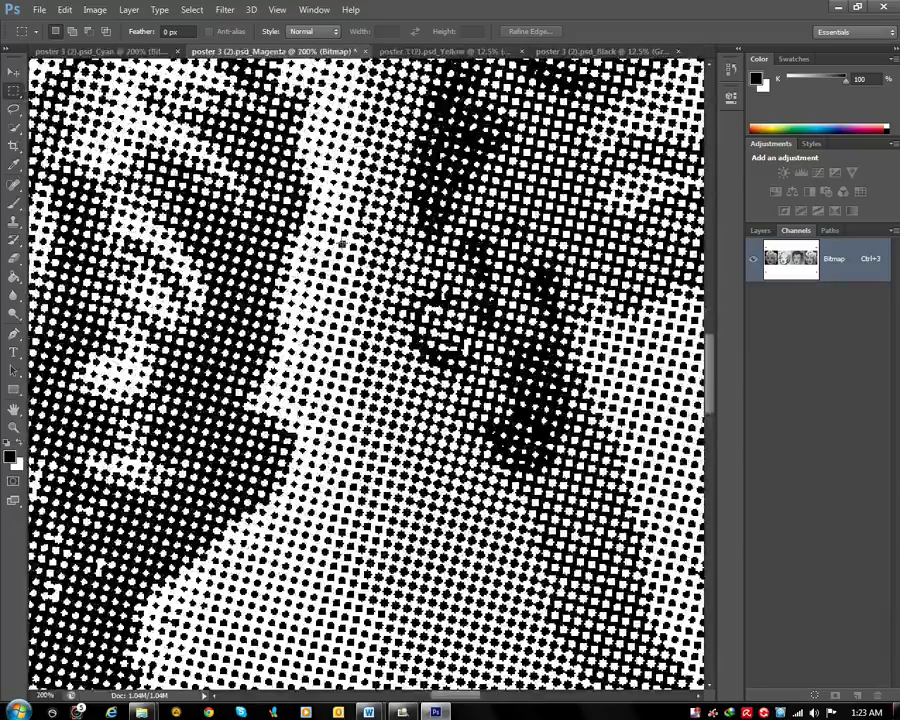
{"action": "left_click_drag", "start_coordinate": [300, 225], "coordinate": [456, 348]}
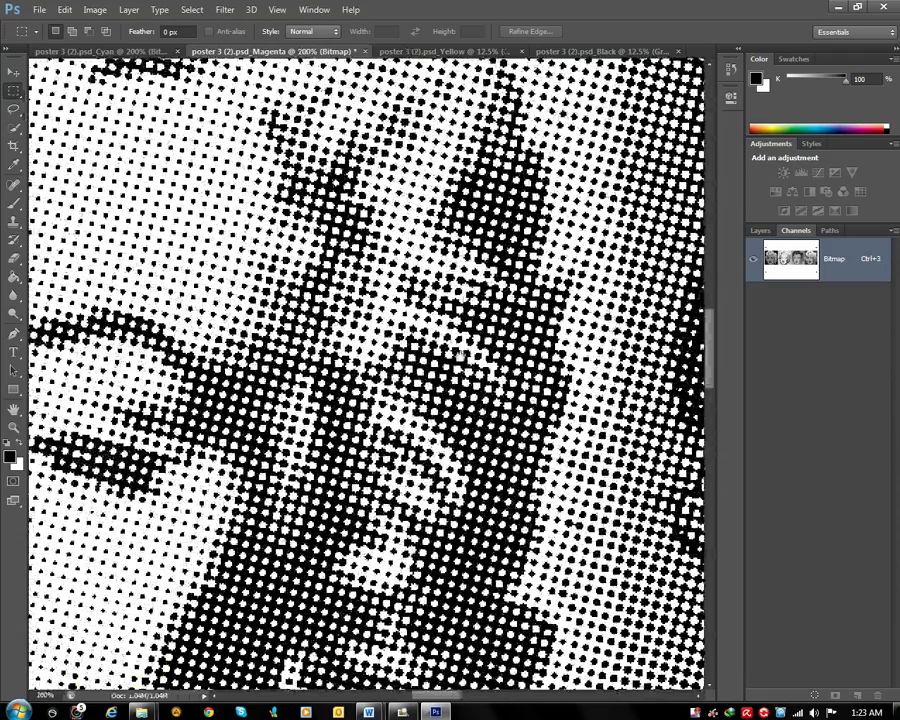
- Compare the halftone dot patterns of the cyan and magenta separations up close, and bring up the yellow separation
{"action": "left_click", "coordinate": [112, 51]}
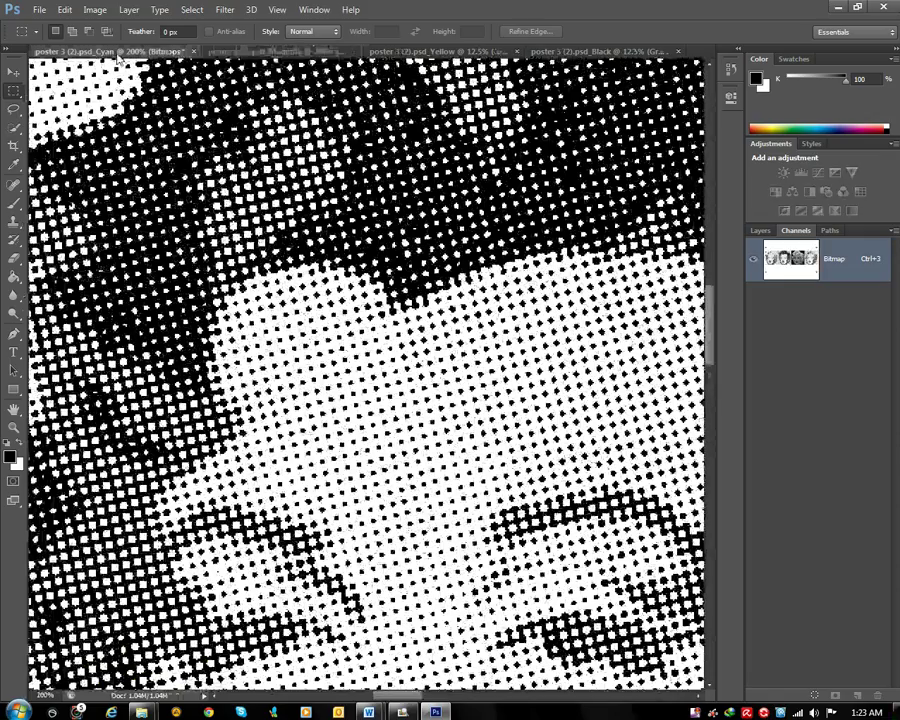
{"action": "left_click_drag", "start_coordinate": [336, 254], "coordinate": [190, 182]}
{"action": "left_click_drag", "start_coordinate": [590, 400], "coordinate": [318, 338]}
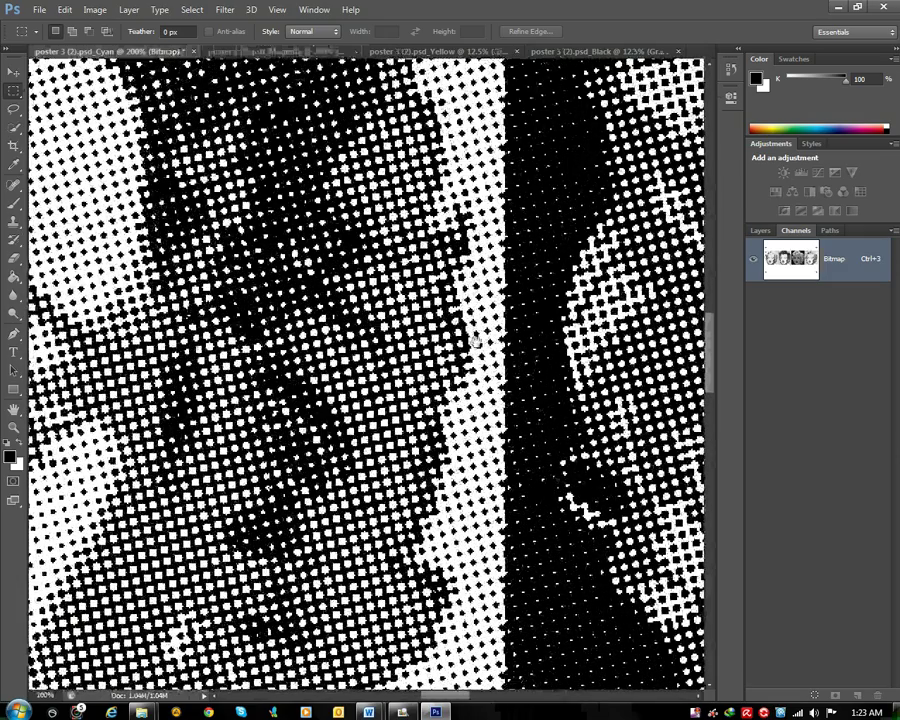
{"action": "left_click_drag", "start_coordinate": [505, 440], "coordinate": [441, 410]}
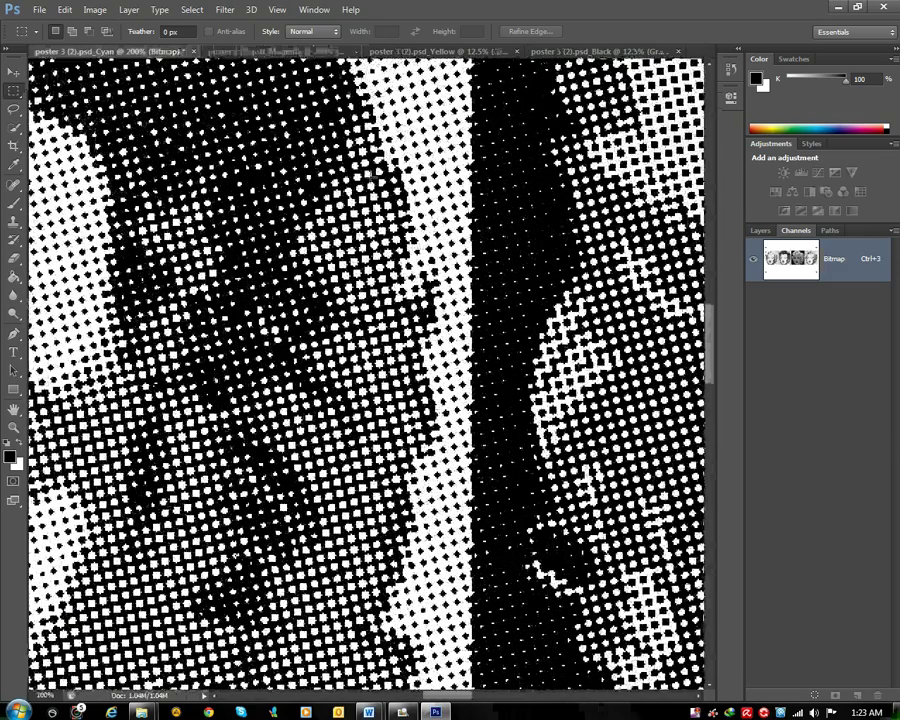
{"action": "left_click", "coordinate": [300, 51]}
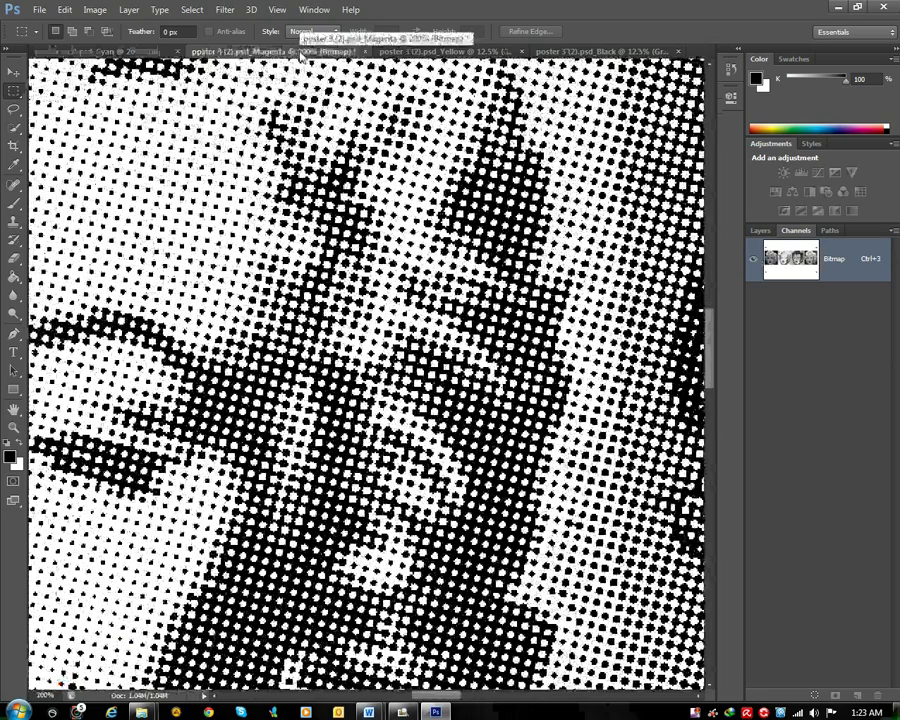
{"action": "left_click", "coordinate": [428, 52]}
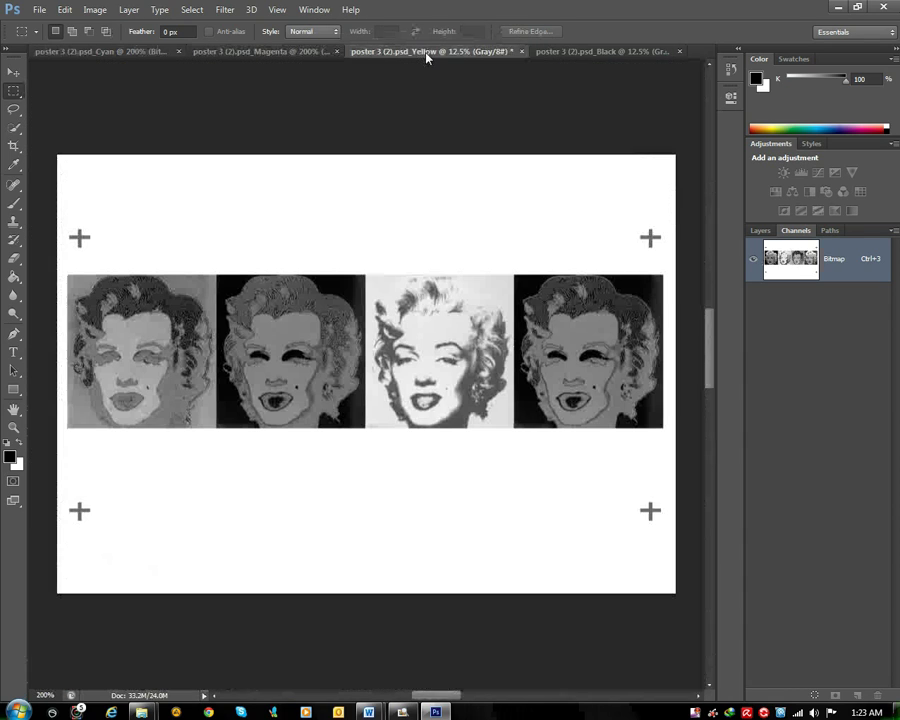